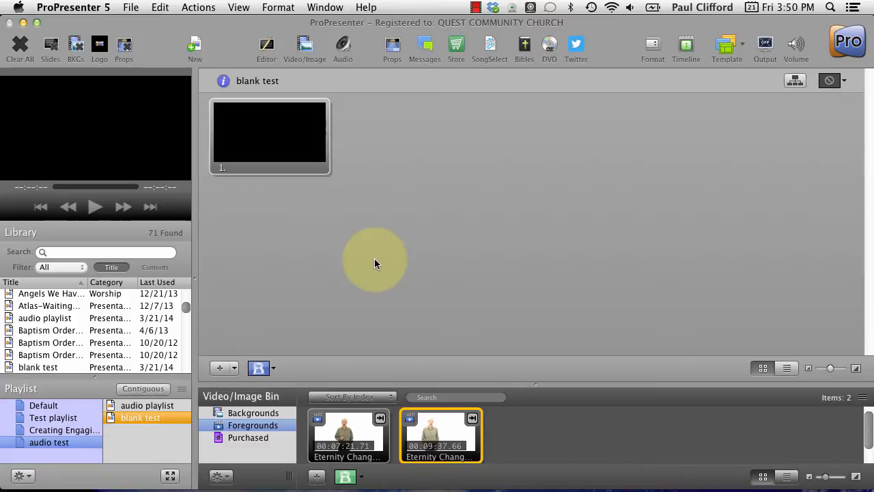
View the slides of the audio playlist document and return to the blank test document
left_click(171, 405)
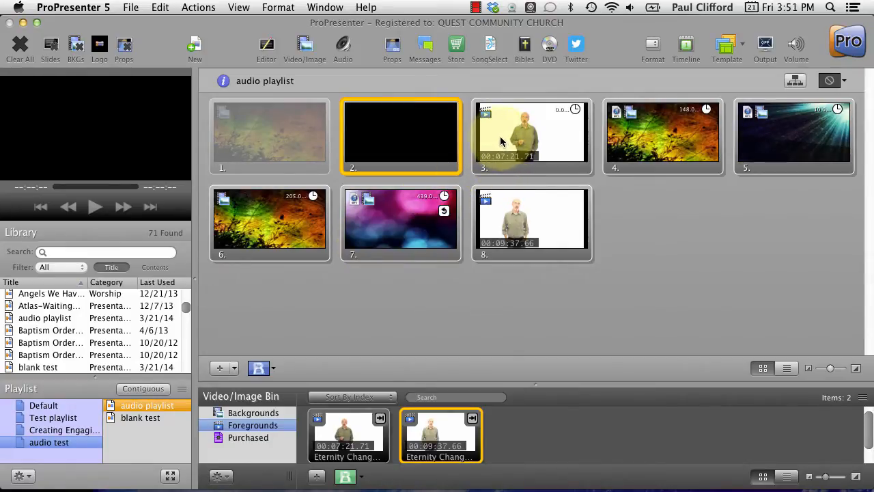
left_click(142, 417)
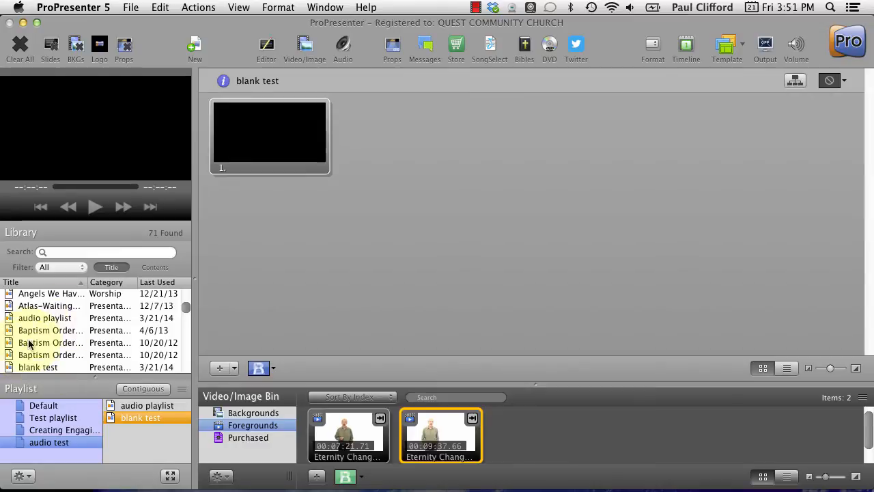
left_click(28, 476)
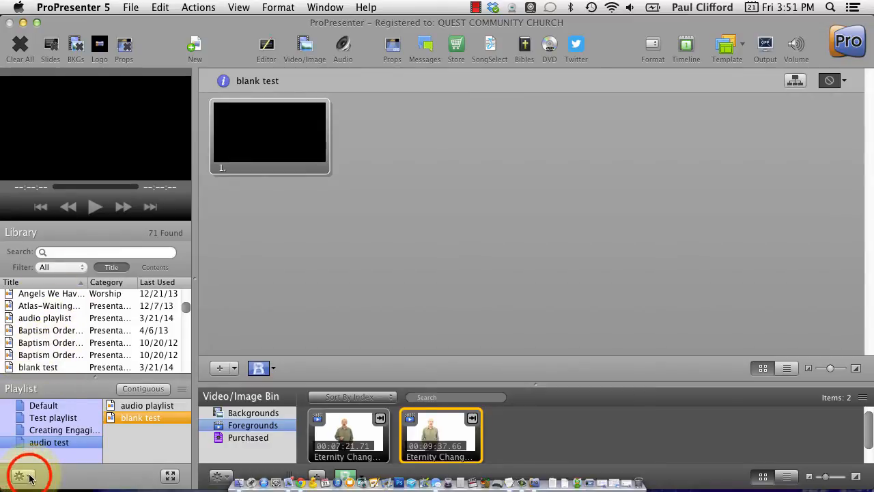
left_click(28, 476)
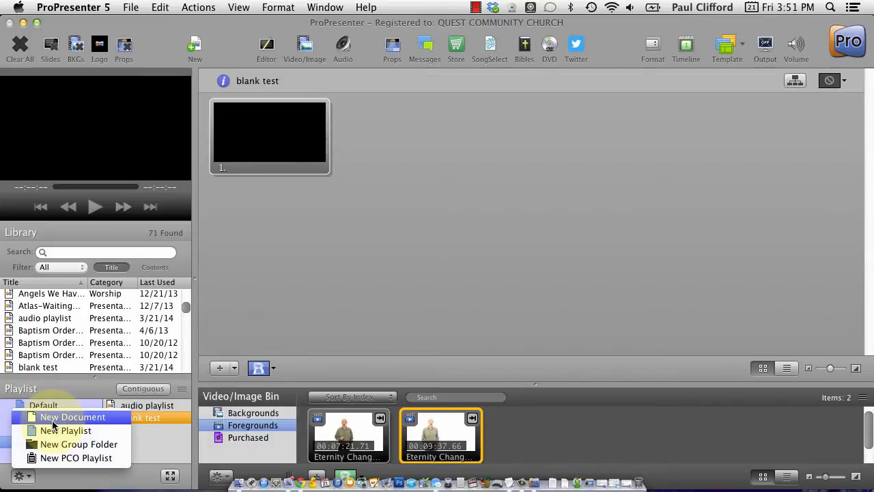
left_click(237, 313)
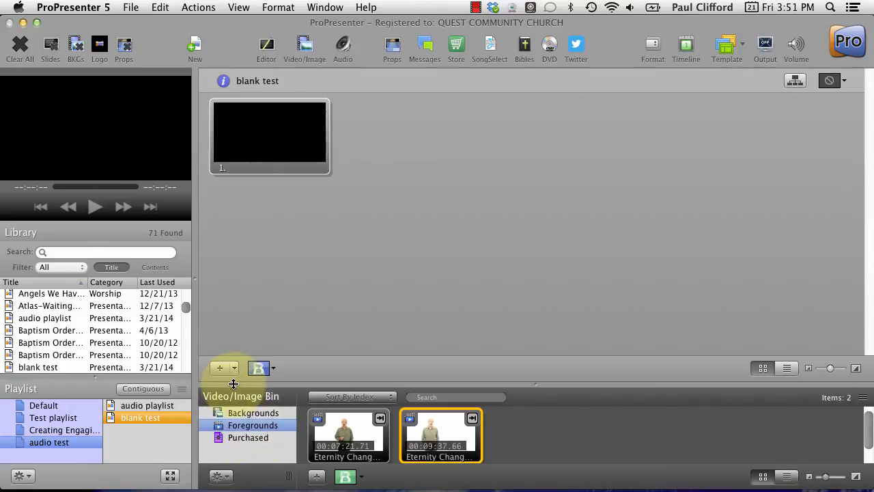
left_click(334, 255)
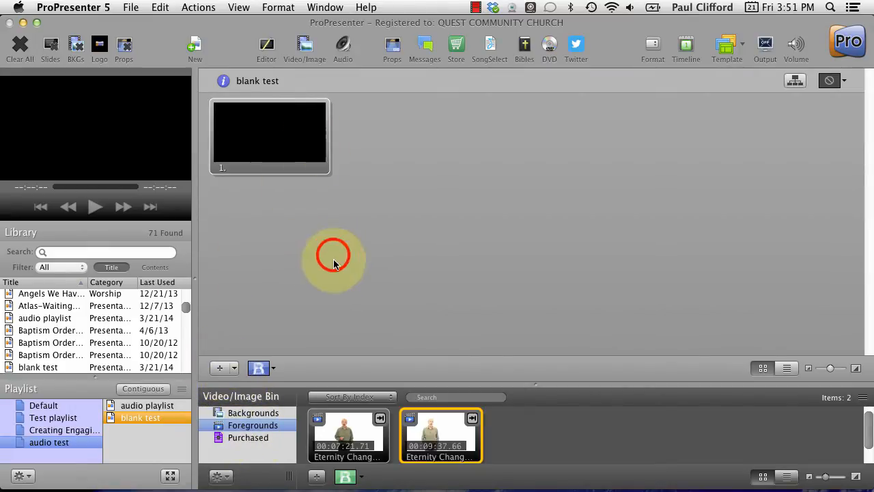
Add seven blank slides to the blank test document
left_click(304, 172)
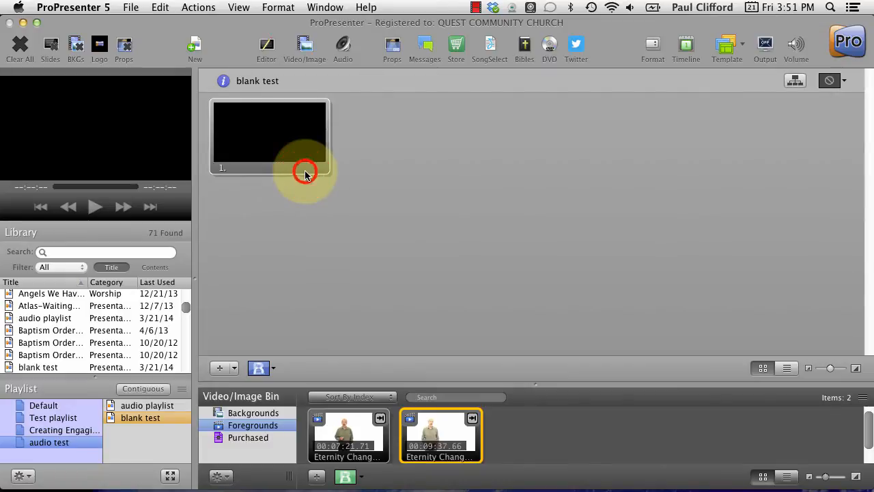
left_click(220, 370)
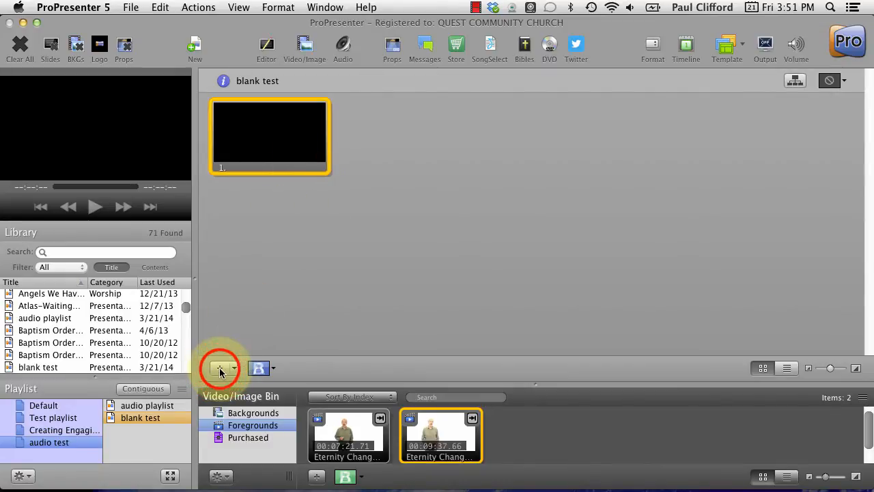
left_click(220, 370)
left_click(220, 369)
left_click(220, 369)
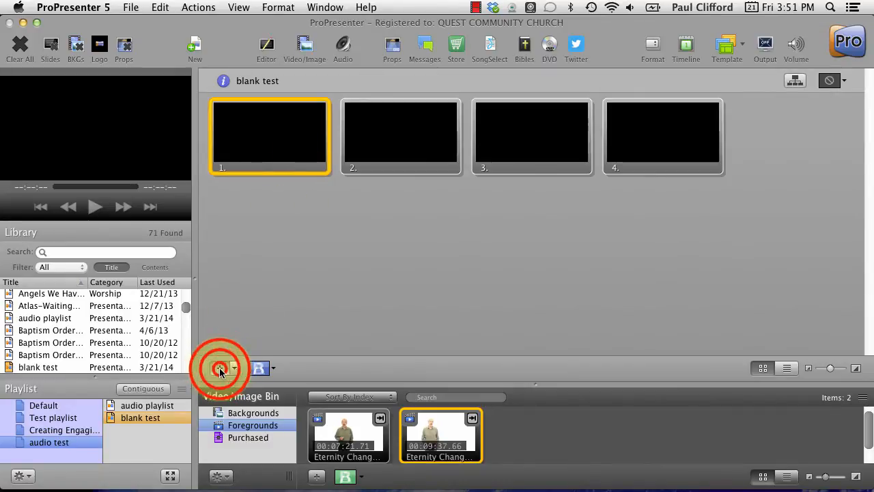
left_click(220, 369)
left_click(220, 370)
left_click(220, 369)
left_click(220, 369)
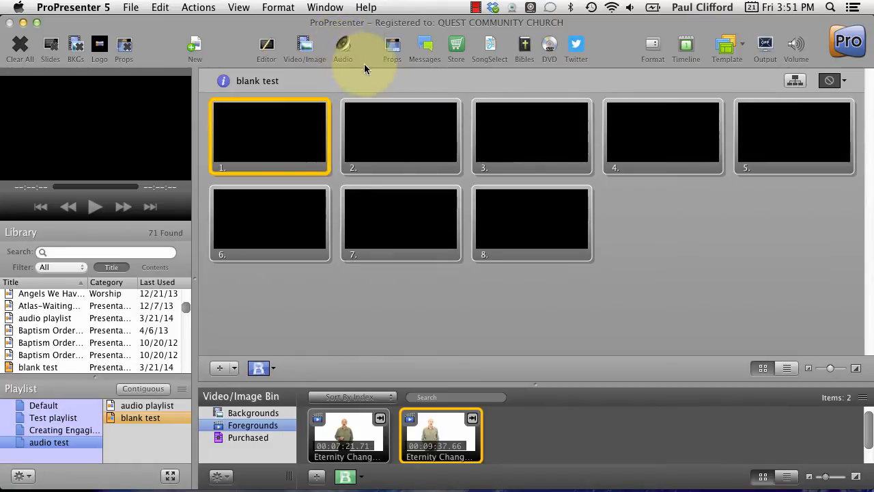
left_click(80, 7)
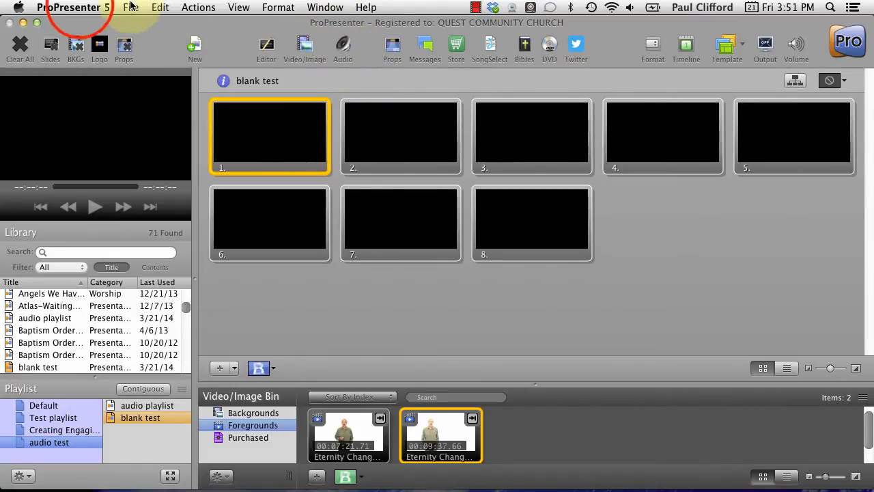
left_click(82, 7)
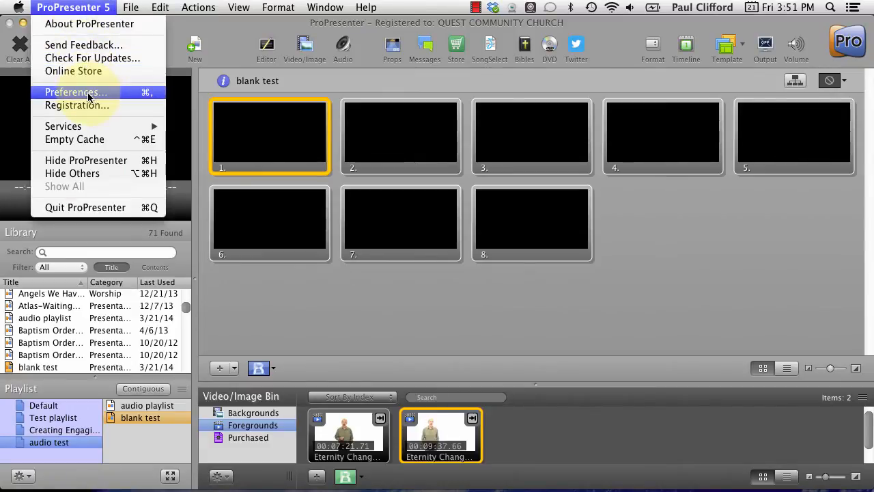
left_click(248, 33)
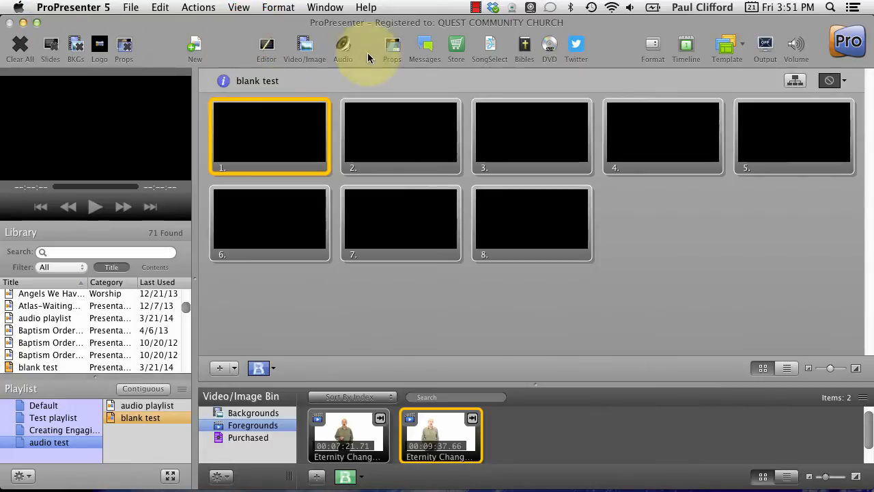
Show the Audio Bin and preview the No Other Name track, leaving it paused and rewound to its start
left_click(343, 50)
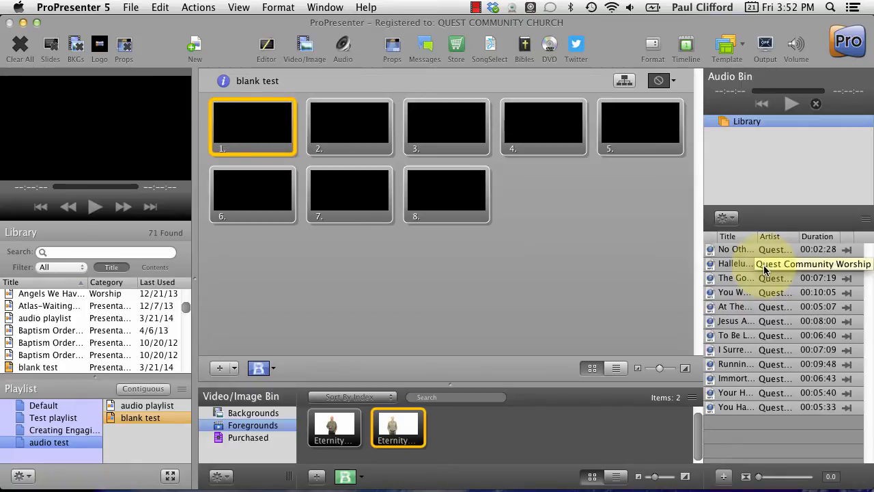
left_click(735, 253)
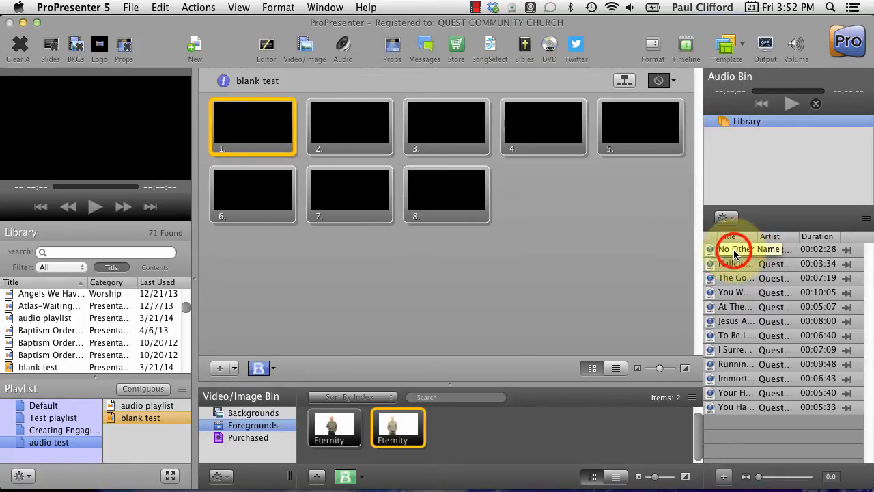
left_click(735, 253)
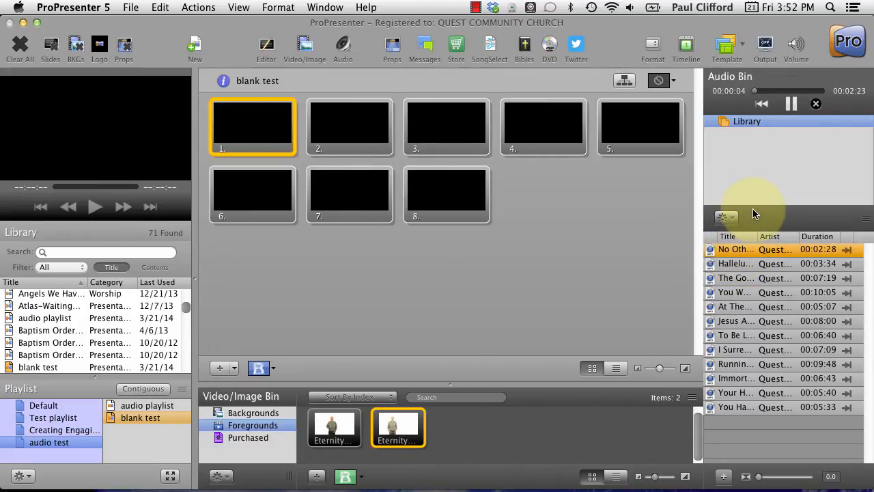
left_click(792, 103)
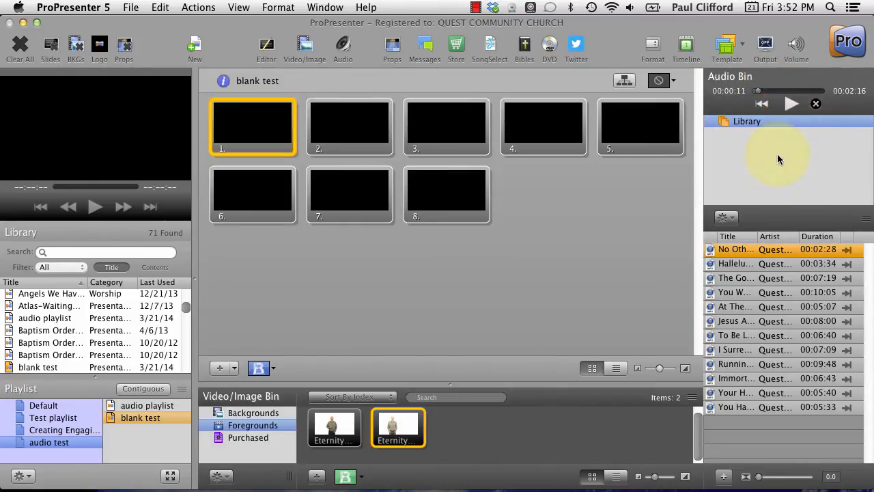
left_click(761, 104)
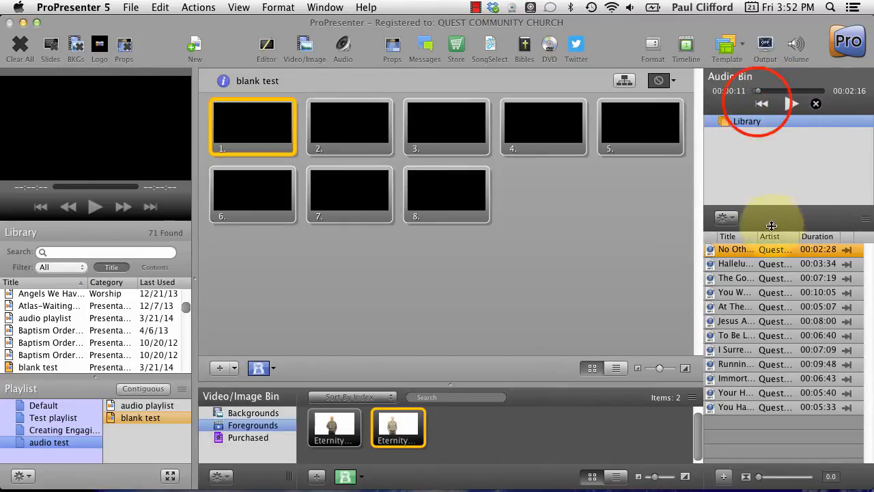
left_click_drag(754, 91, 774, 94)
left_click(764, 103)
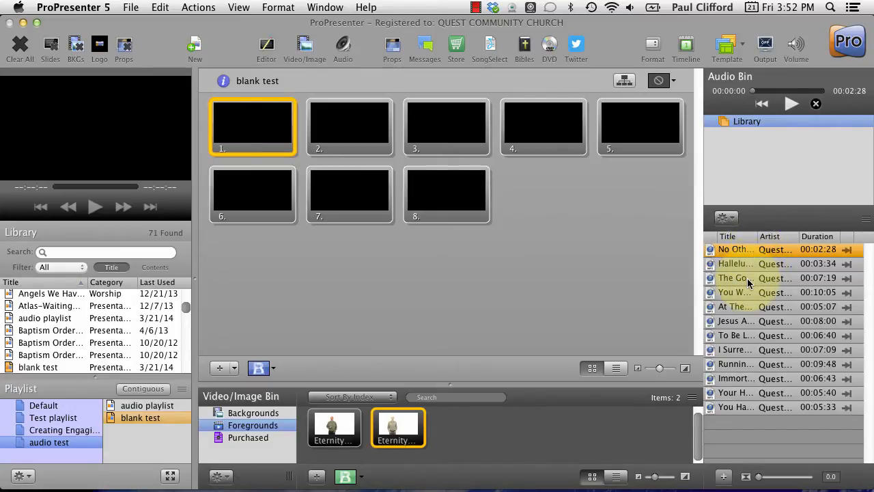
Play the third Audio Bin track and try selecting the first three tracks together
double_click(748, 279)
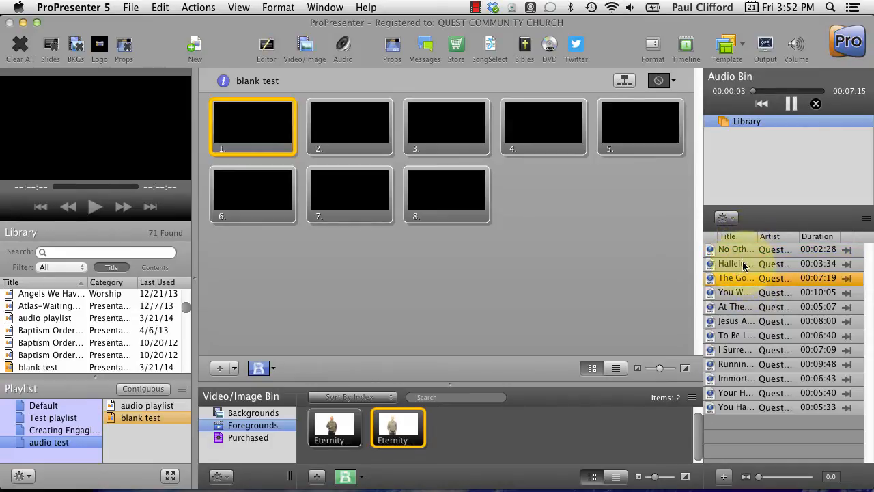
left_click(743, 263)
left_click(744, 254, "shift")
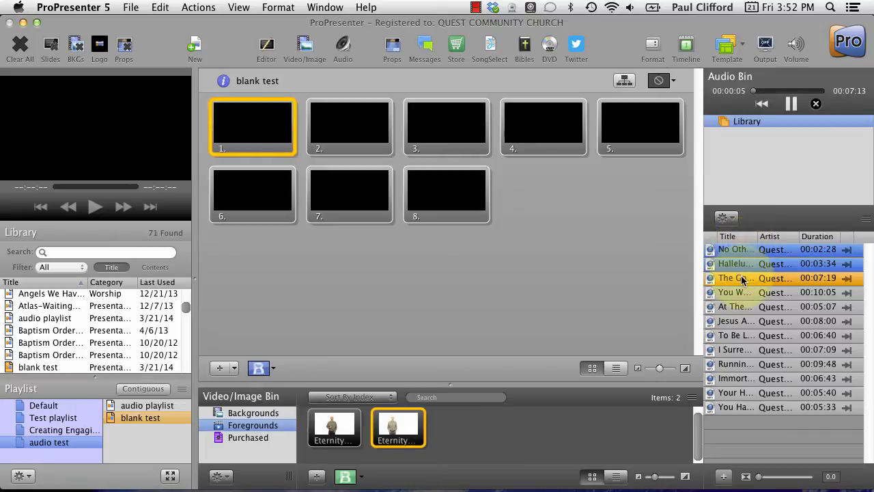
left_click(743, 278, "shift")
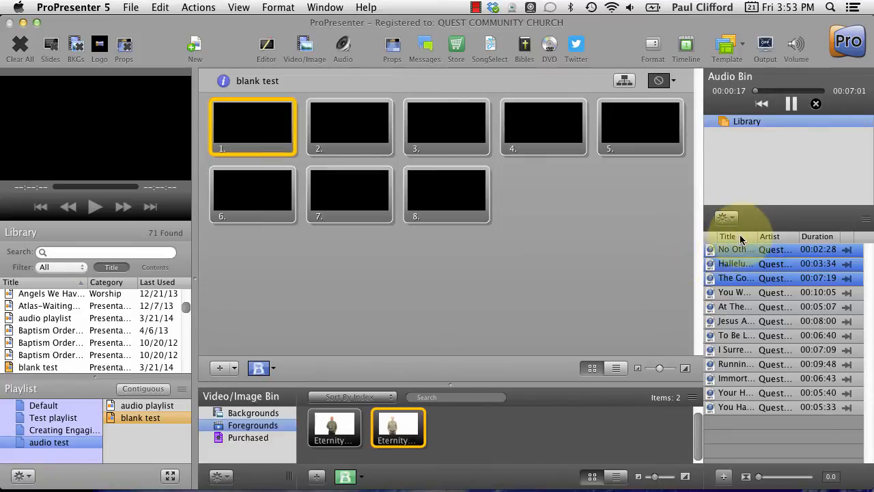
left_click(734, 292)
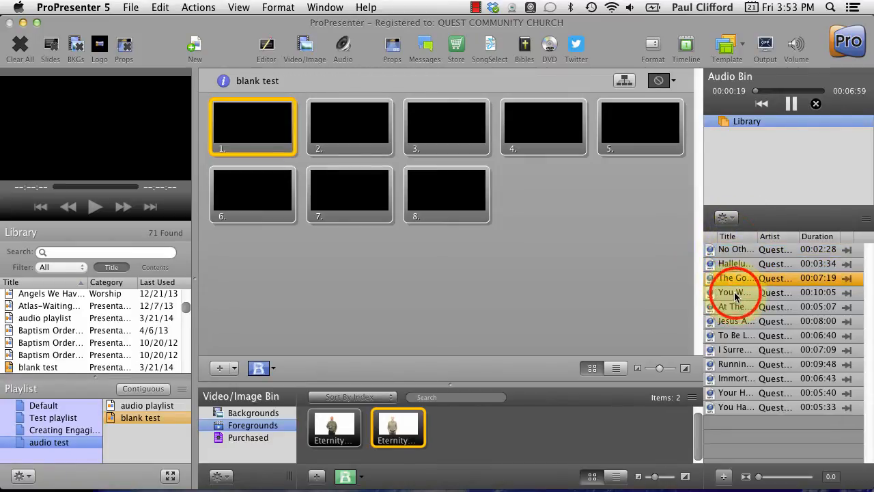
Assign the first three Audio Bin tracks to slides 3, 4 and 5 in order, and pause the audio playback
left_click(732, 250)
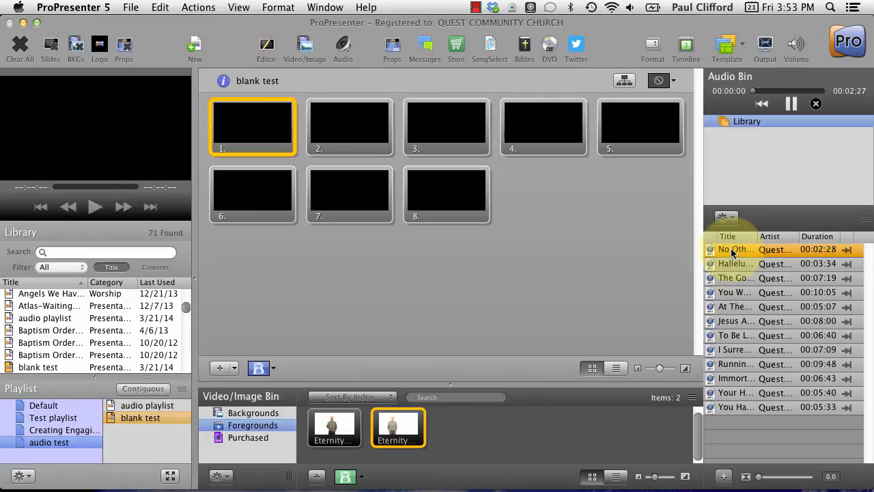
left_click(791, 103)
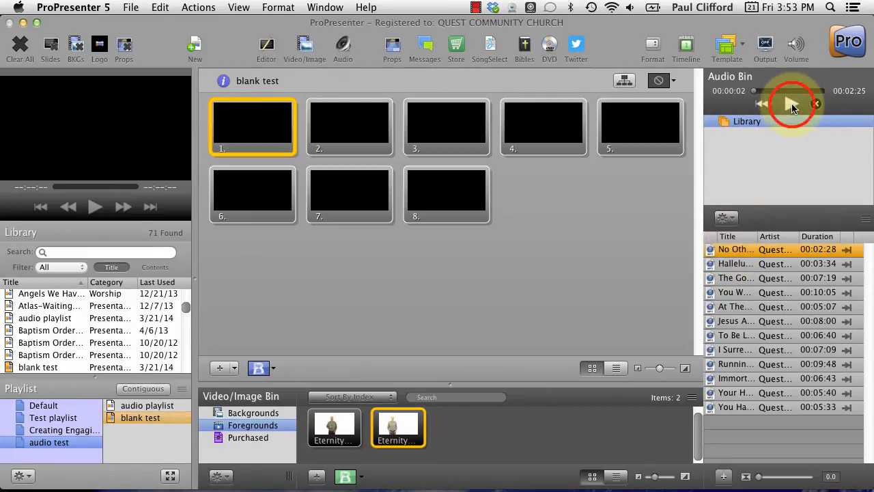
left_click(721, 252)
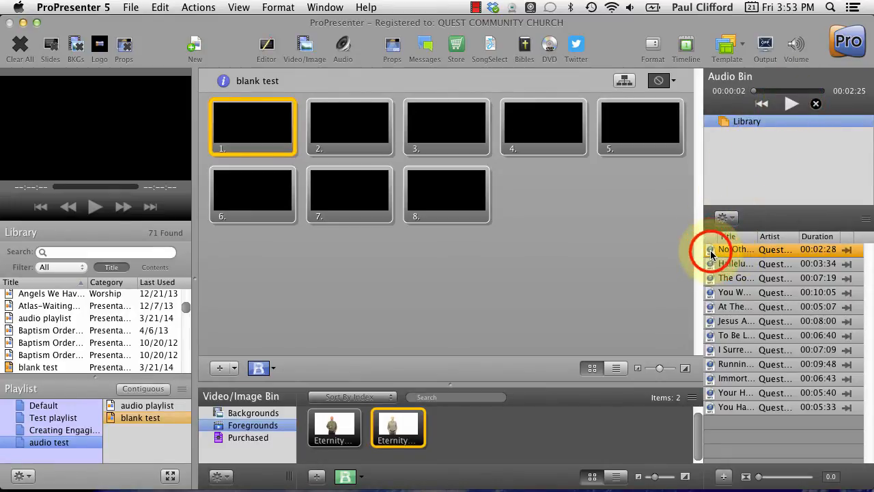
left_click_drag(466, 113, 438, 129)
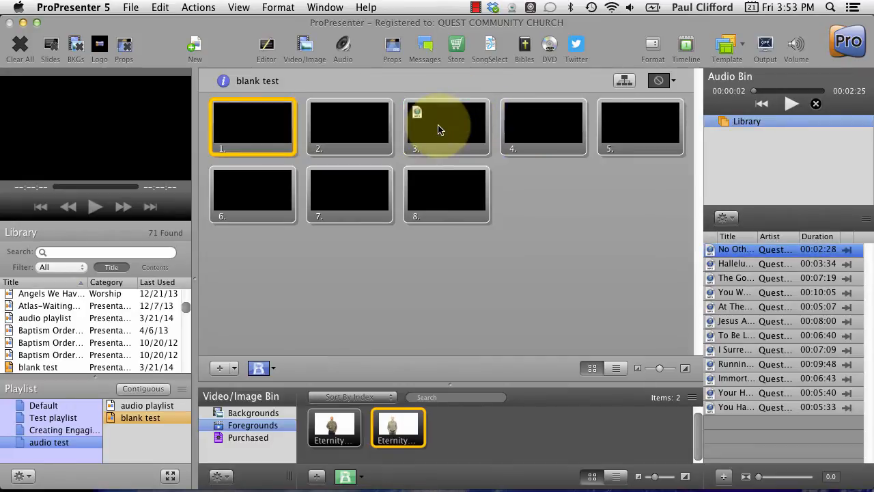
left_click(710, 266)
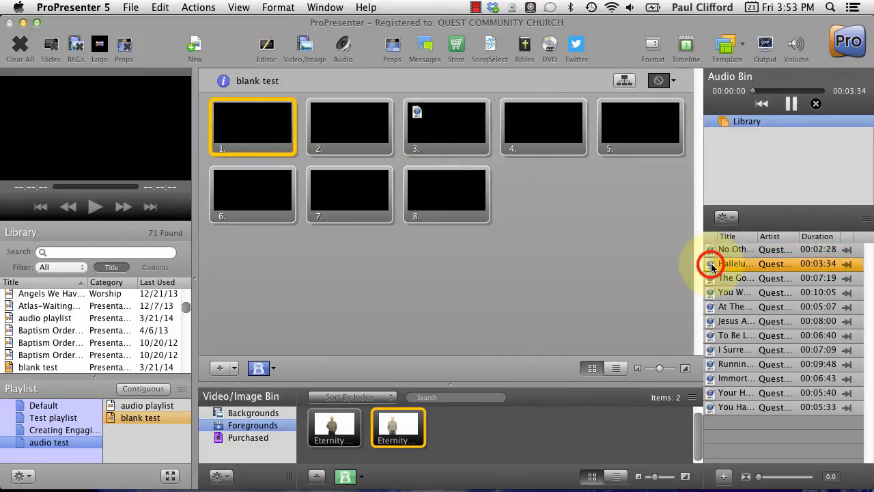
left_click_drag(711, 265, 553, 141)
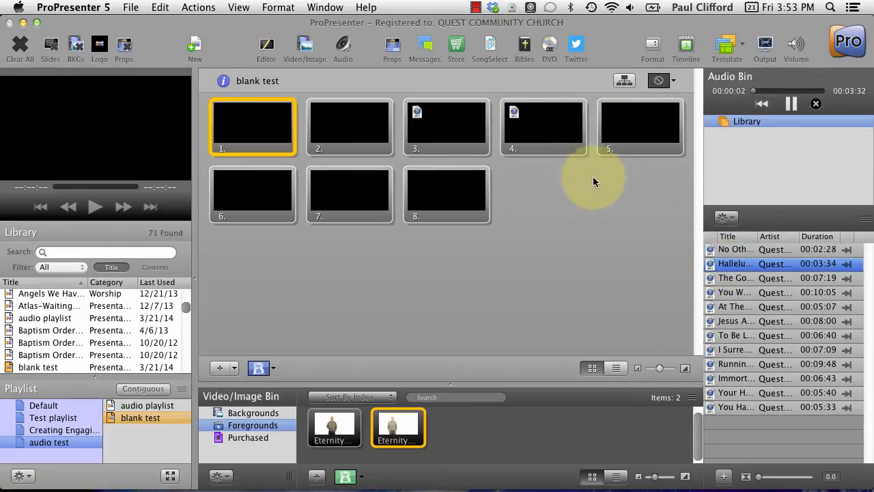
left_click_drag(713, 278, 617, 137)
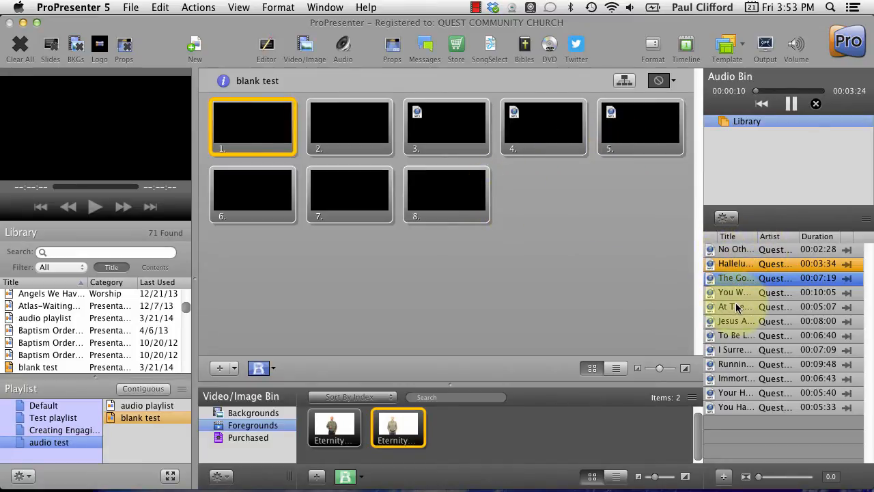
left_click(791, 103)
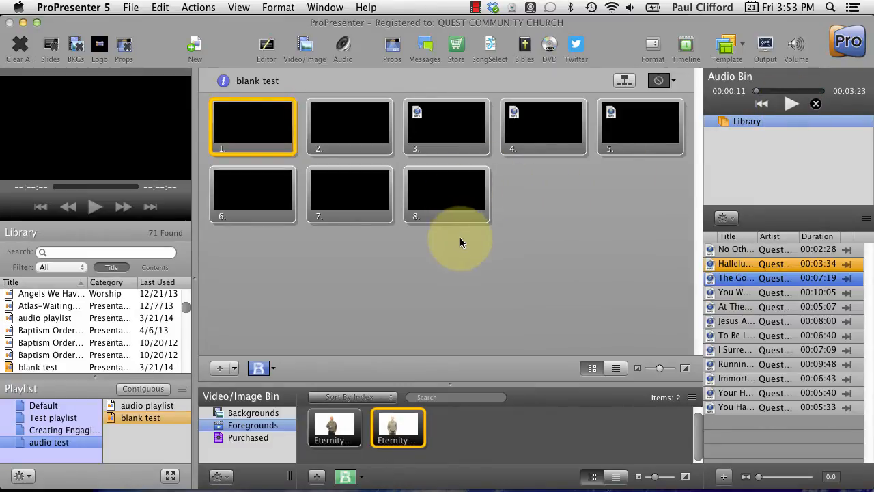
Preview and pause the first foreground video, and look through the Backgrounds media before returning to Foregrounds
left_click(325, 438)
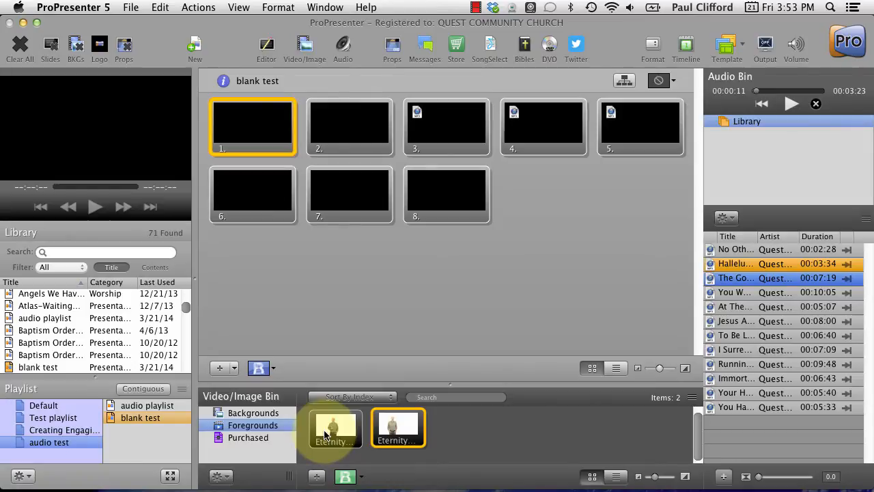
left_click(254, 412)
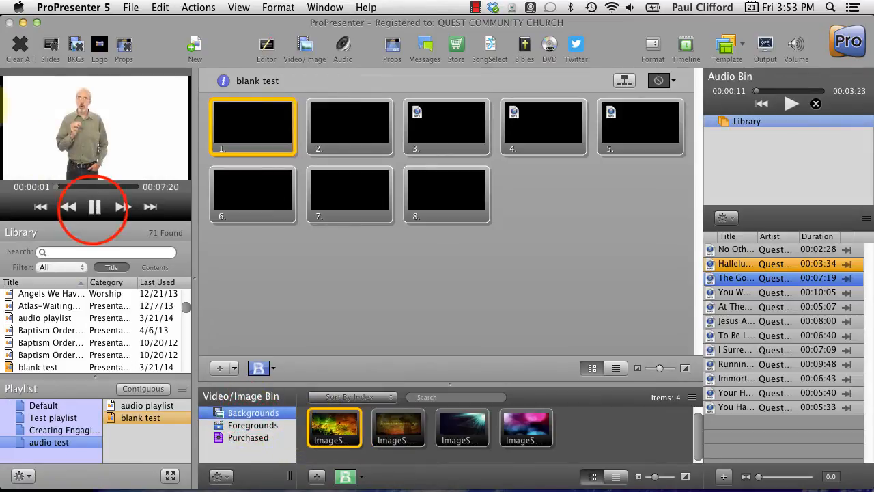
left_click(95, 206)
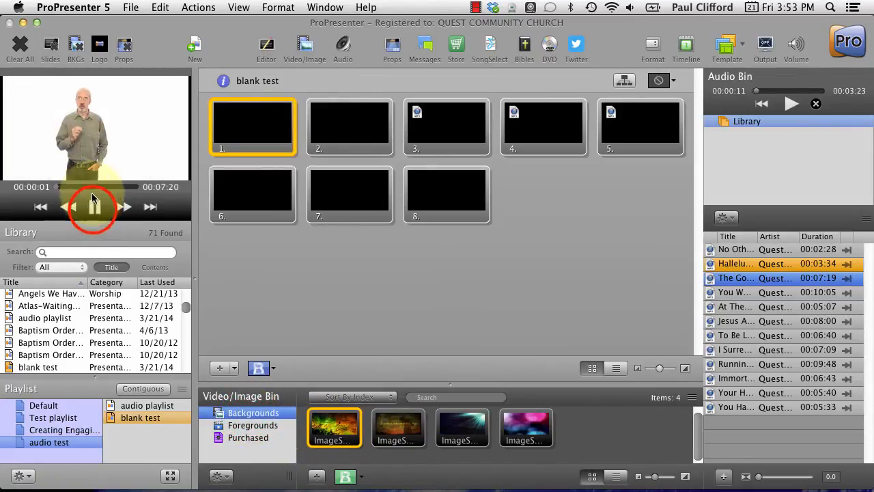
left_click(252, 426)
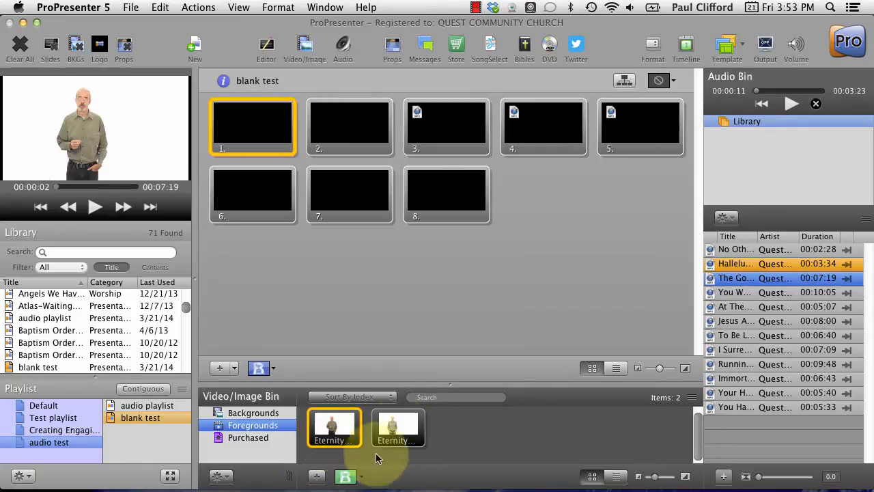
Assign the first foreground video to slide 2 and the second foreground video to slide 6
left_click(328, 443)
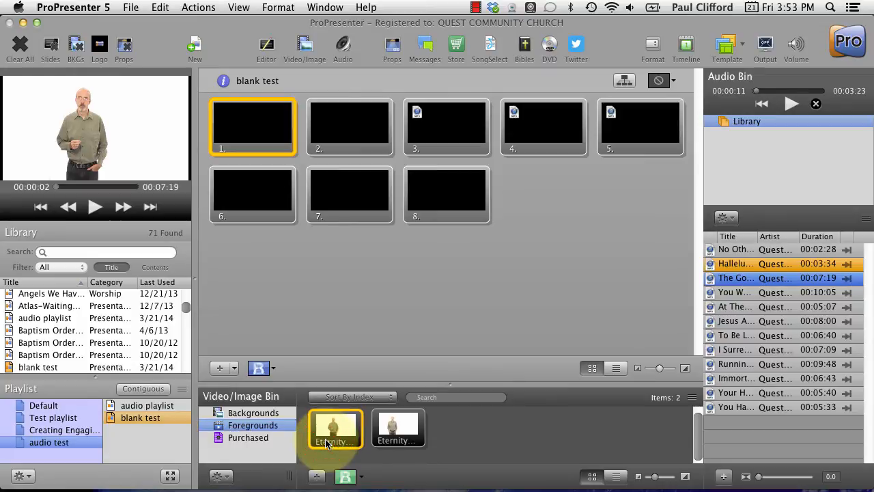
left_click_drag(328, 444, 336, 137)
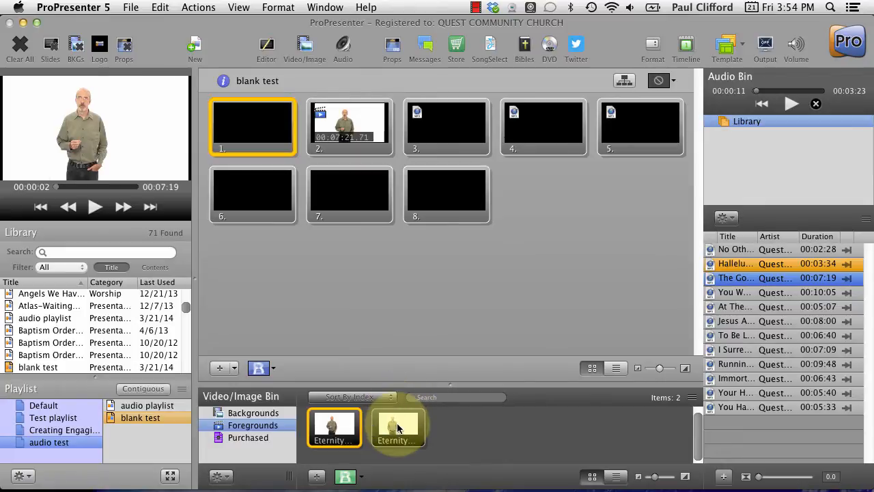
left_click_drag(400, 428, 237, 186)
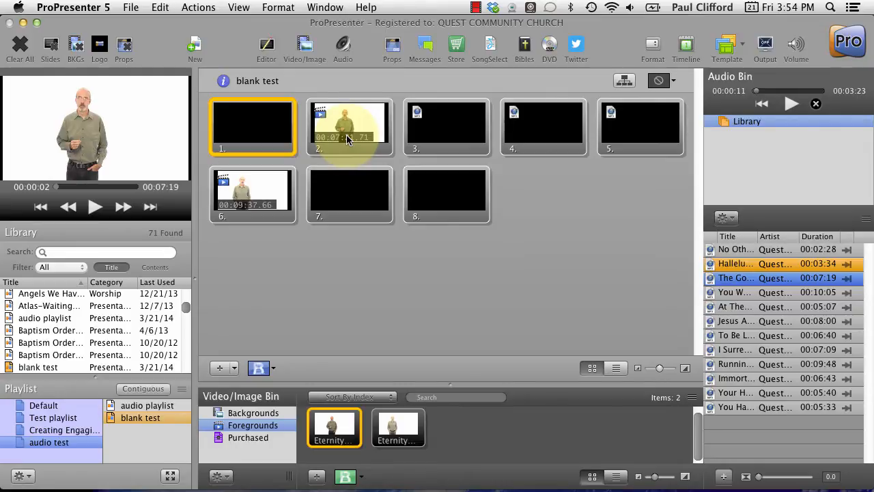
Add a Go to Next timer of 148 seconds to slide 3, without looping to the first slide
right_click(419, 150)
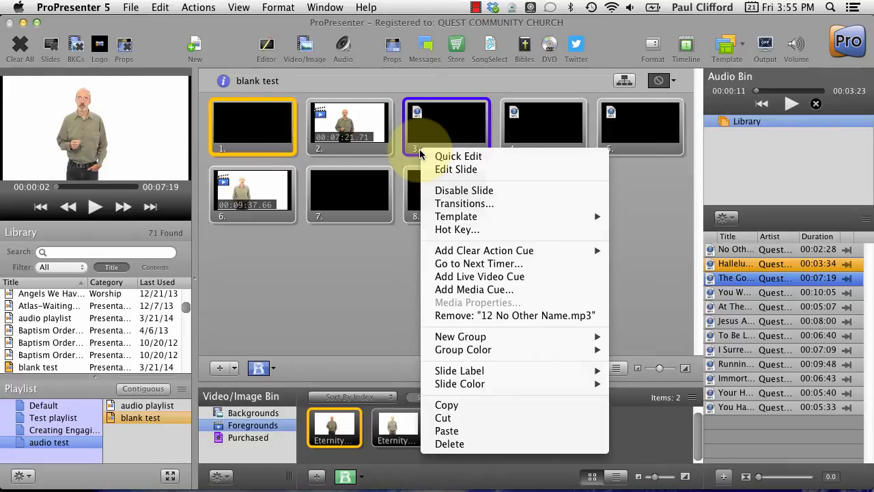
left_click(445, 265)
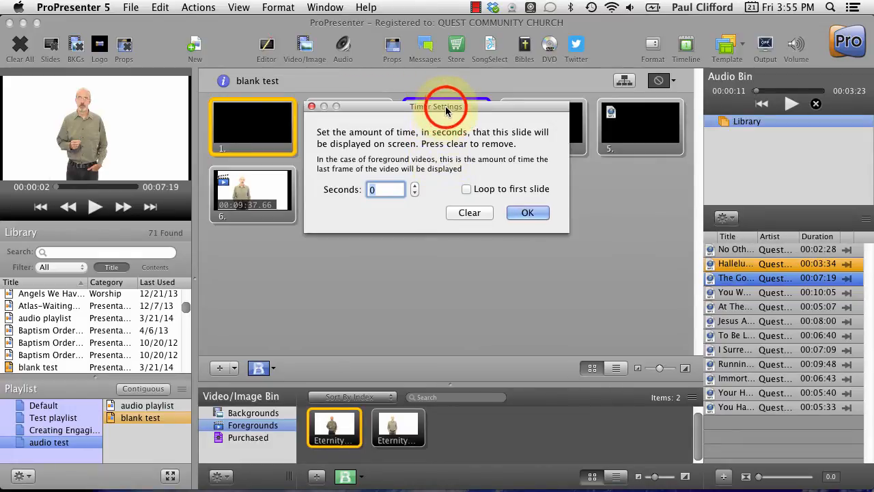
left_click_drag(445, 108, 454, 173)
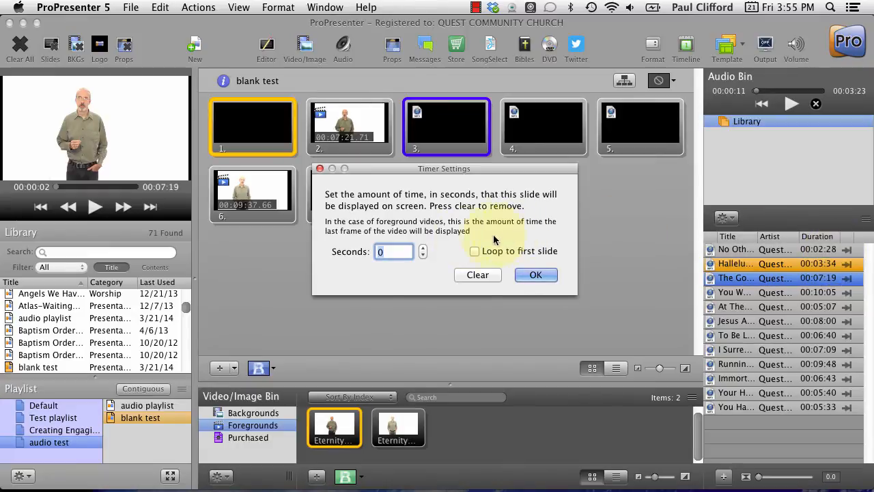
left_click(392, 250)
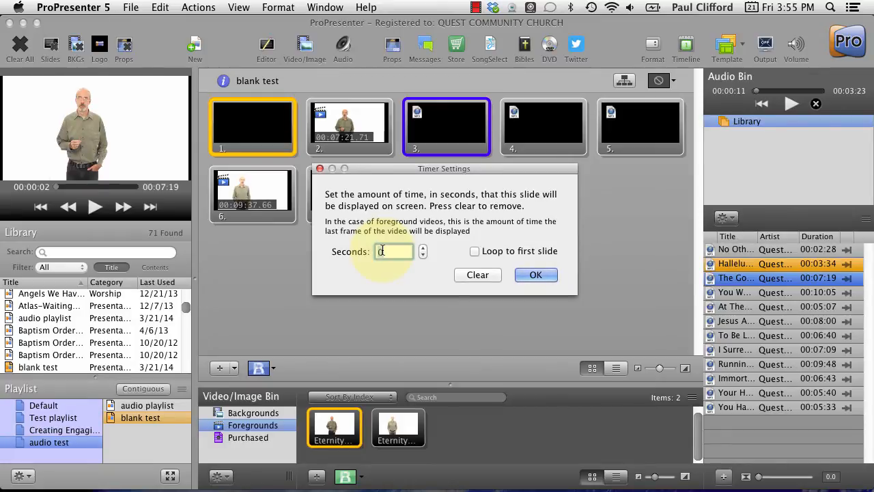
double_click(383, 251)
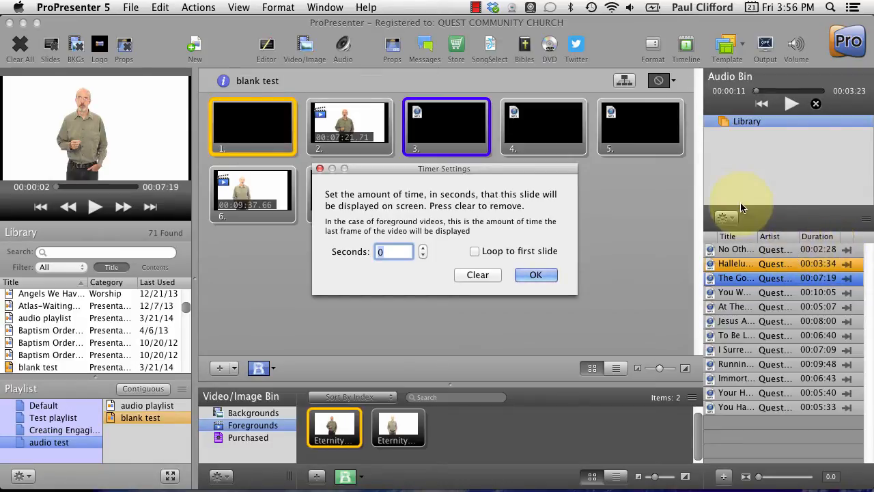
type("14")
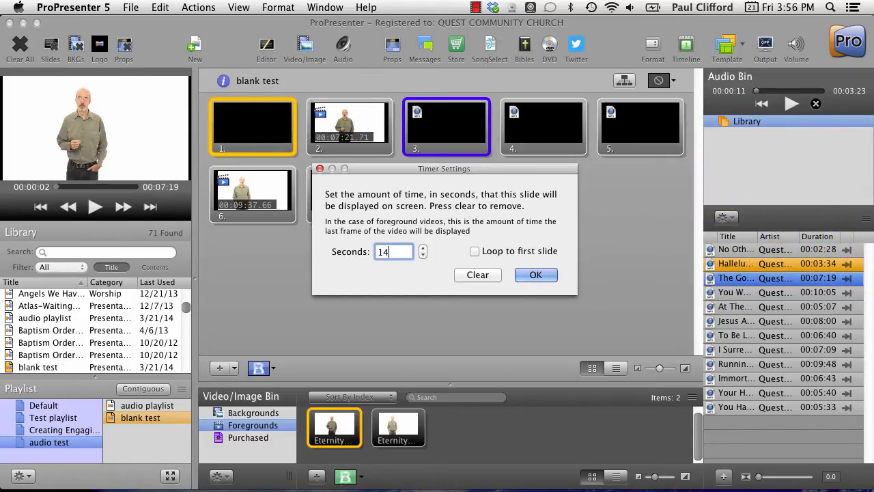
type("8")
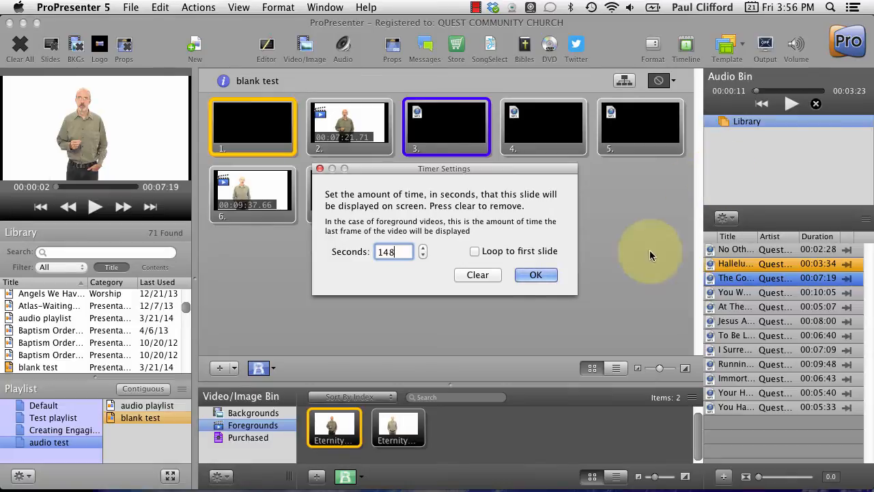
left_click(536, 275)
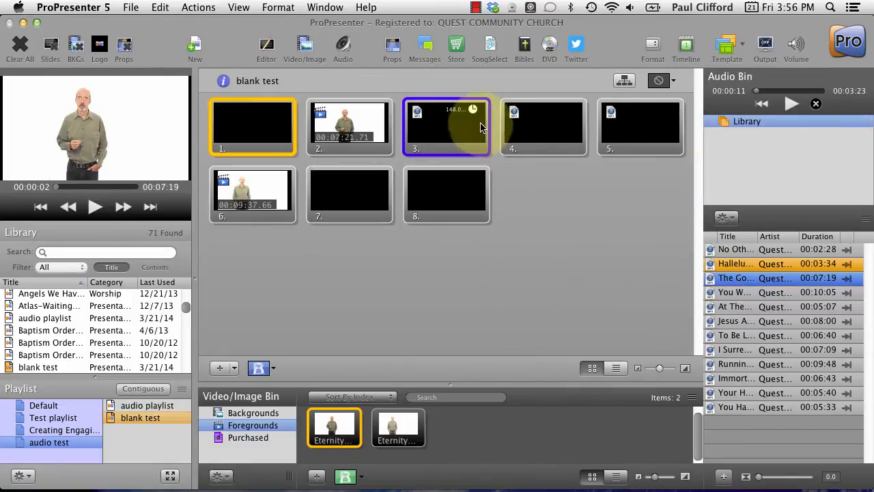
Play the audio on slides 4 and 3, return to slide 4, and pause the audio playback
left_click(524, 133)
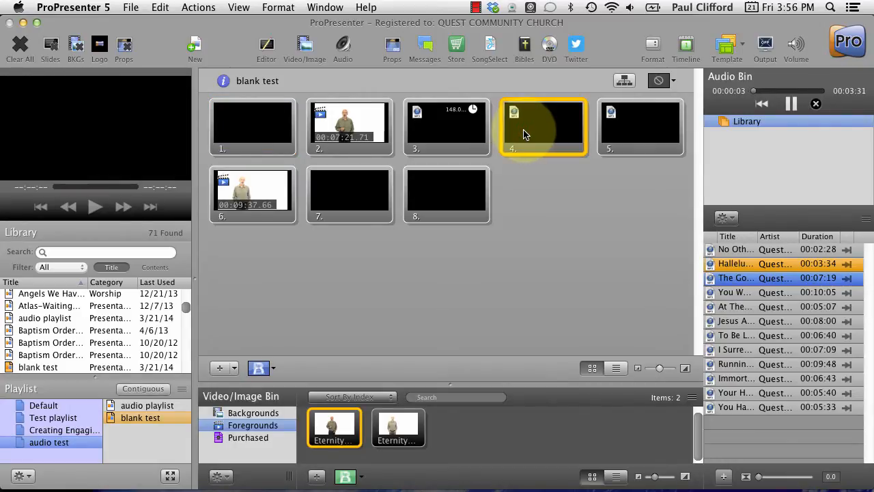
left_click(409, 148)
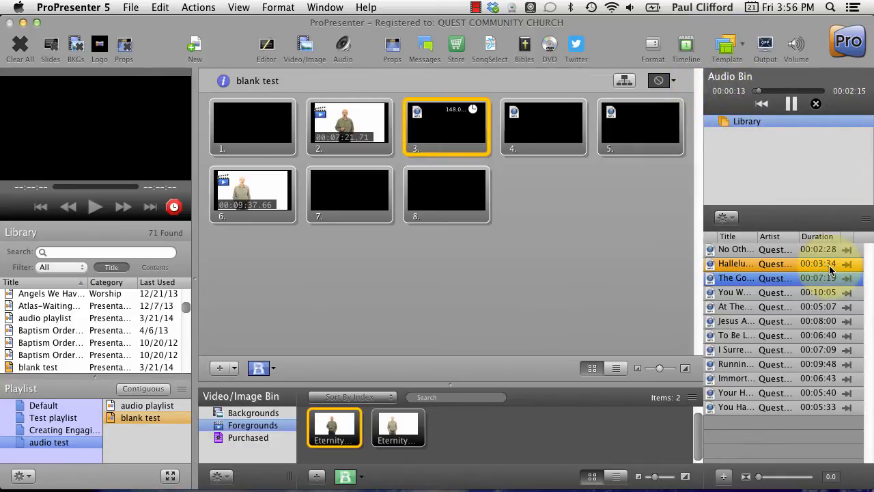
left_click(544, 134)
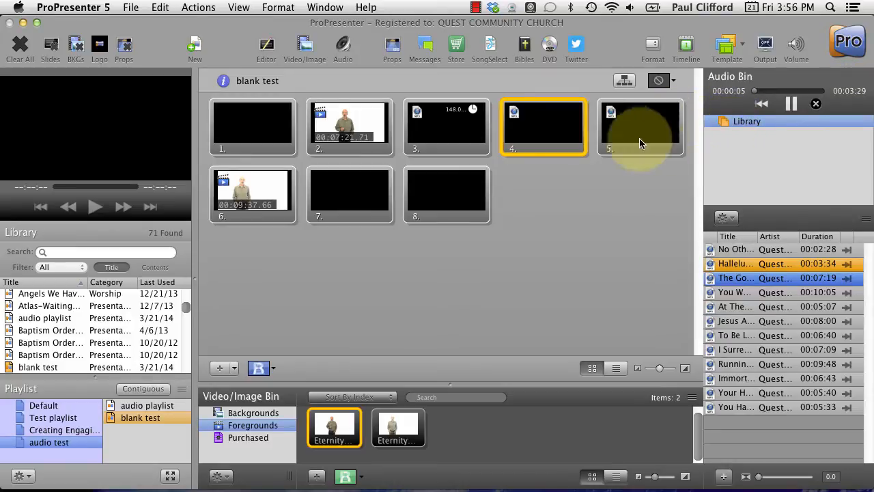
left_click(791, 103)
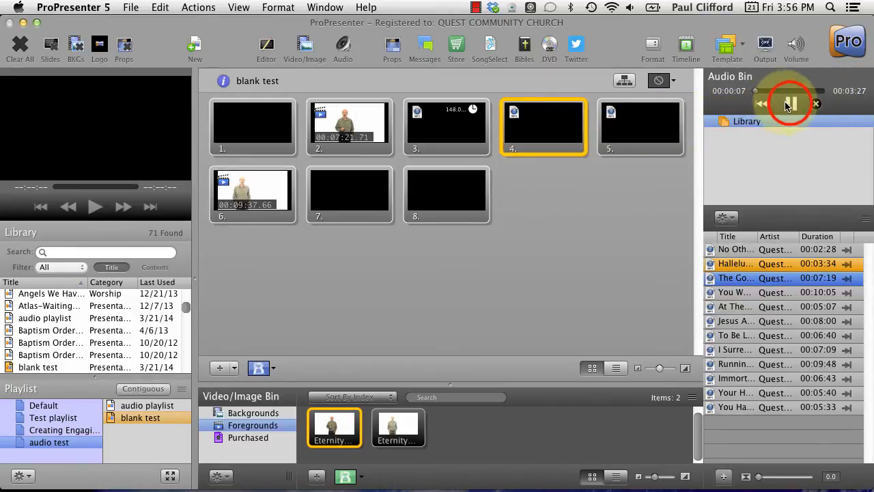
Add a Go to Next timer of 214 seconds to slide 4
right_click(532, 144)
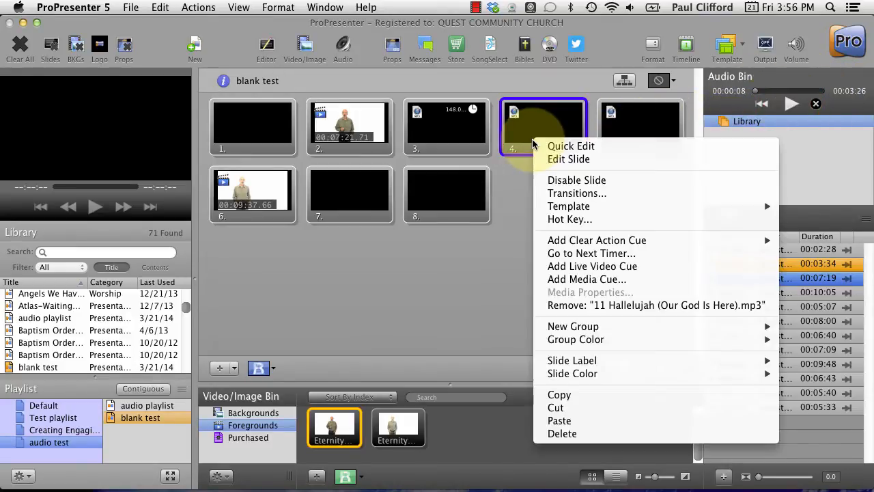
left_click(576, 254)
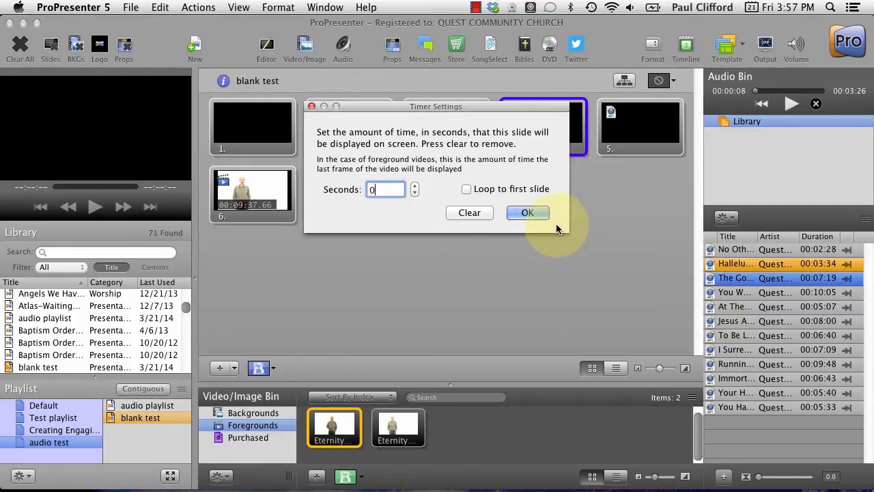
key("BackSpace")
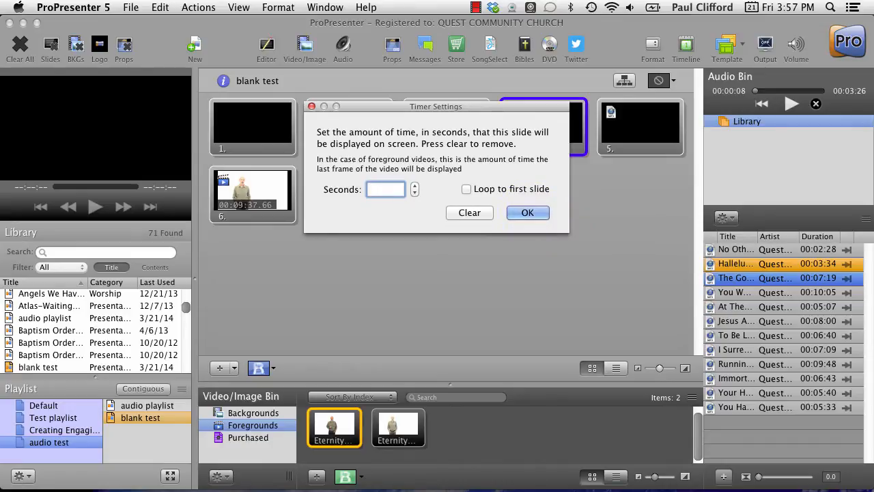
type("214")
left_click(530, 214)
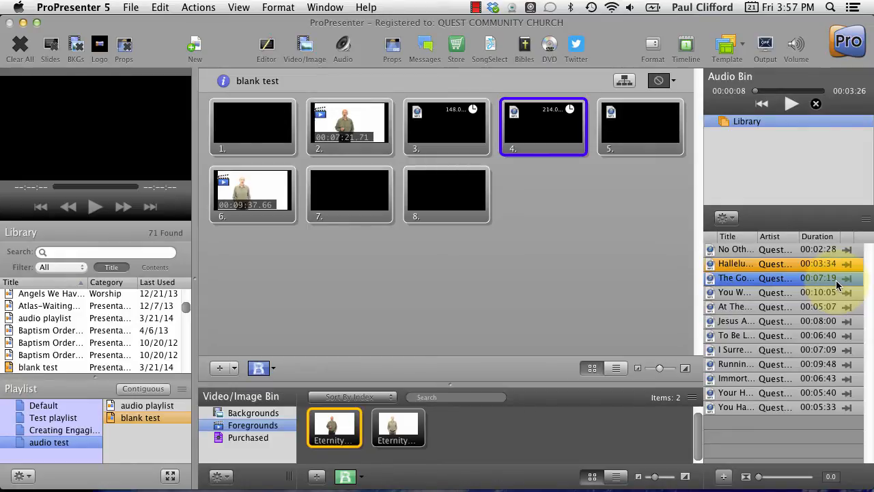
Add a Go to Next timer of 439 seconds to slide 5
right_click(655, 135)
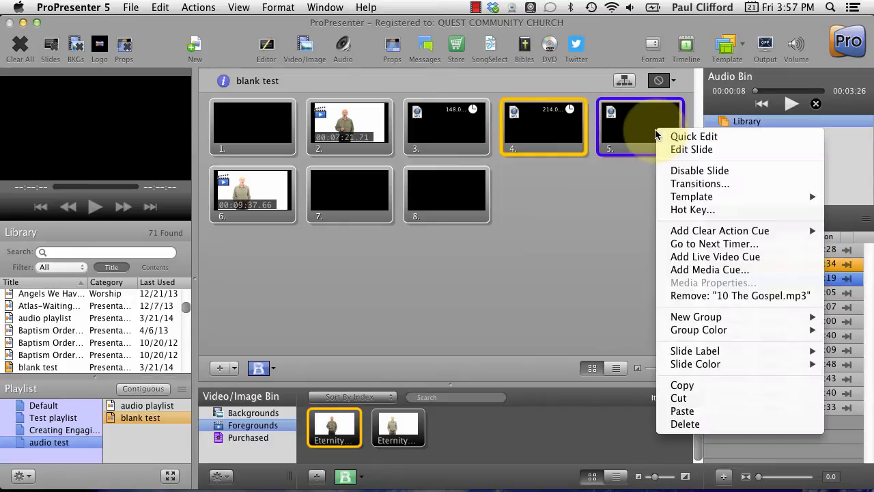
left_click(683, 244)
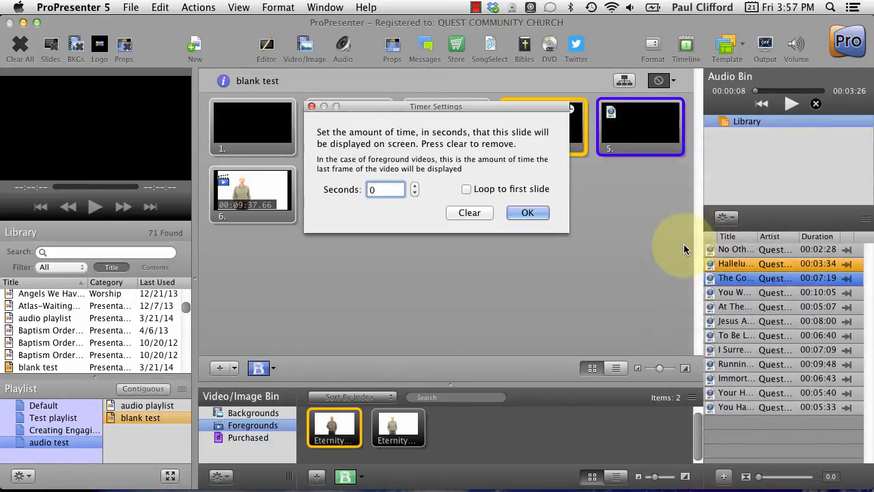
left_click(374, 190)
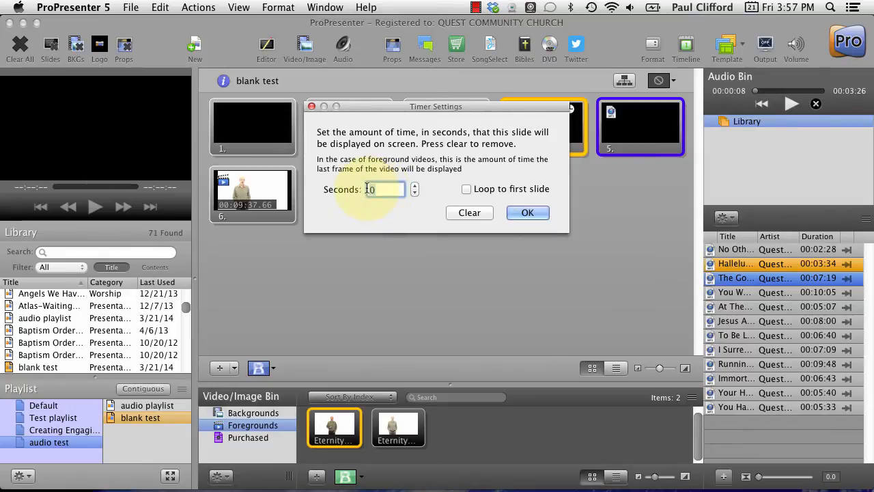
type("439")
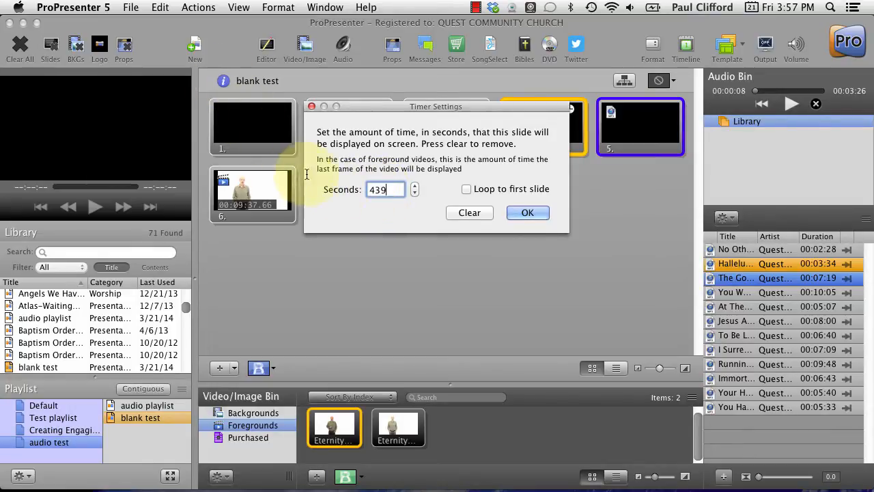
left_click(529, 212)
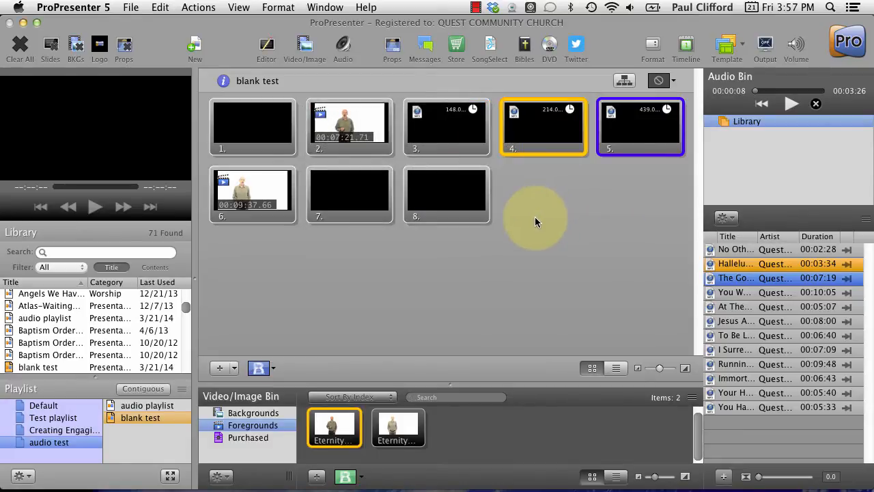
Add a Go to Next timer of 0 seconds to the foreground video on slide 2
right_click(344, 142)
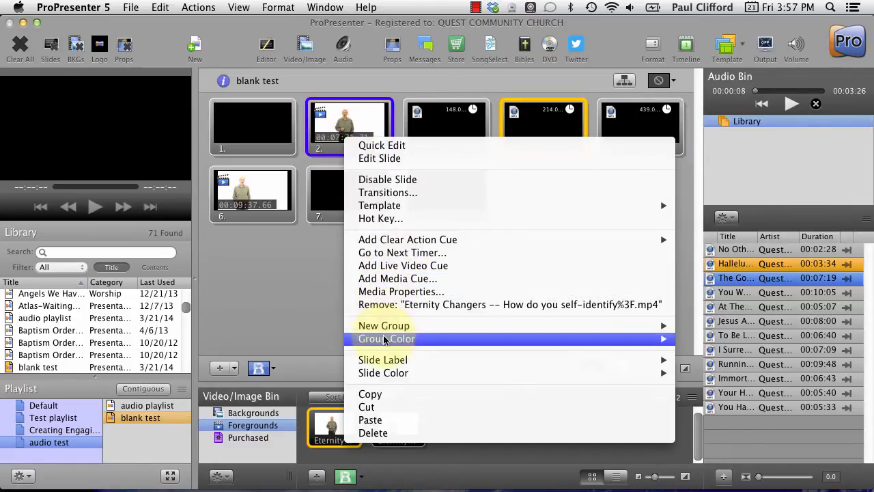
left_click(390, 253)
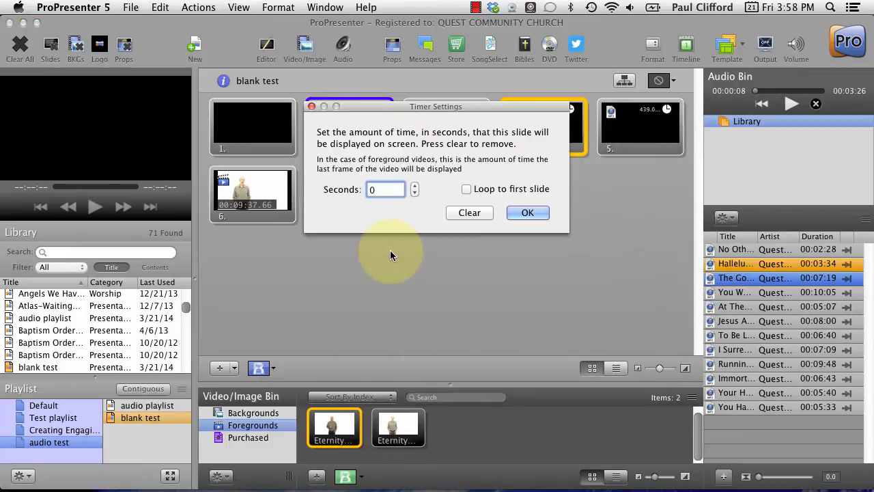
left_click(369, 190)
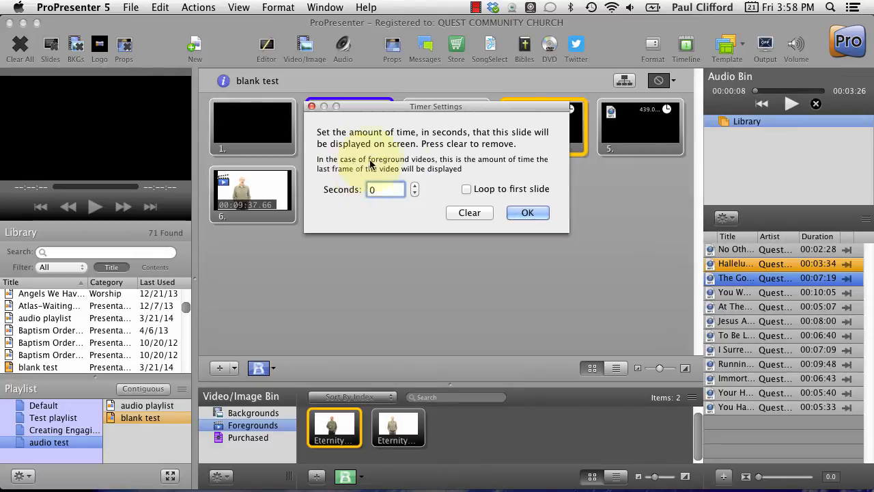
left_click(528, 213)
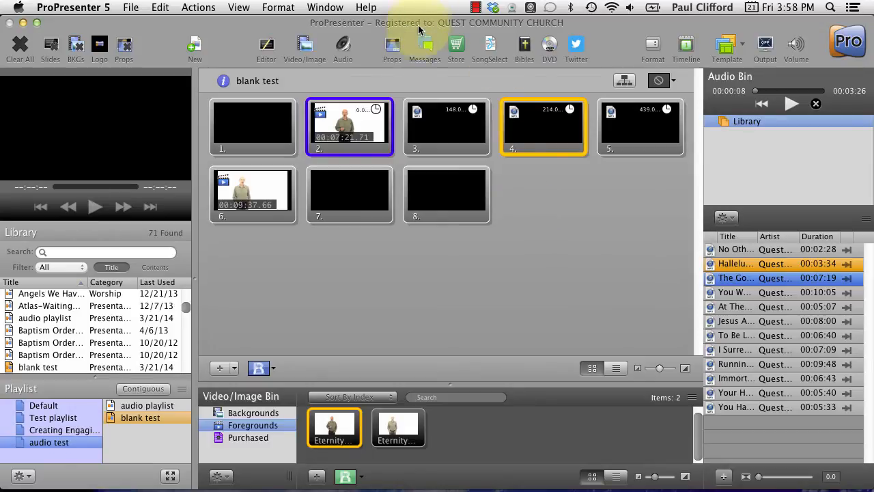
Play slide 2's video, skip to about 6:50 near its end, and continue with slide 3's audio
left_click(320, 135)
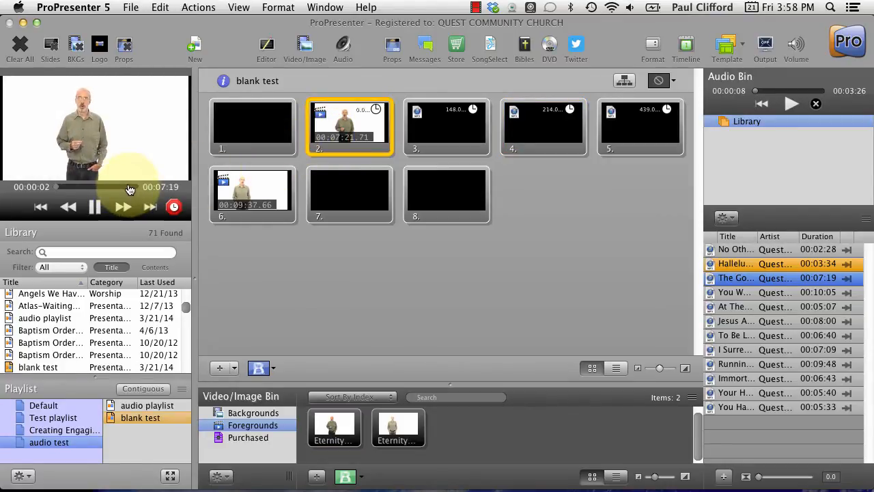
left_click_drag(130, 189, 131, 190)
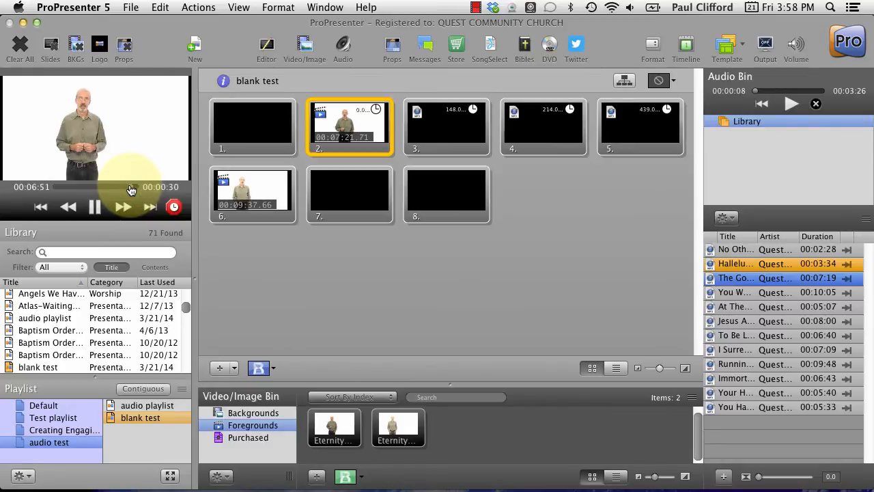
left_click(422, 138)
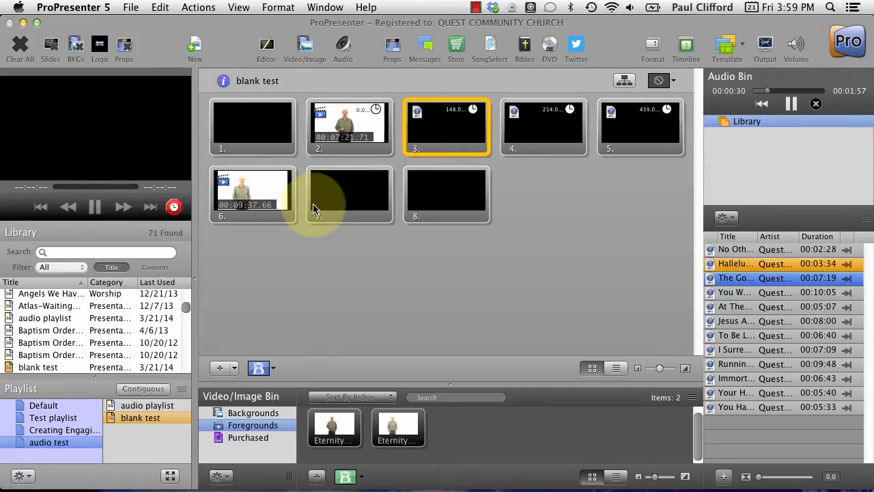
Move the two blank slides at positions 7 and 8 to positions 4 and 5, right after slide 3
left_click_drag(314, 208, 517, 137)
left_click(447, 209)
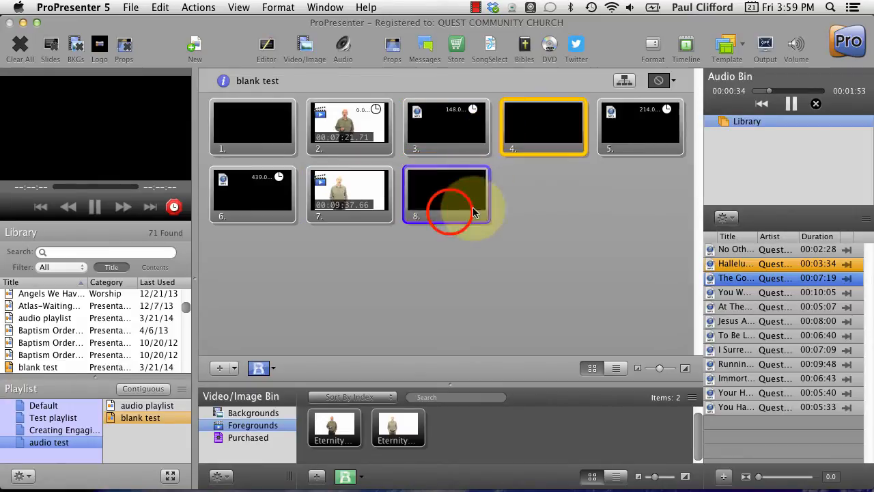
left_click_drag(475, 213, 583, 133)
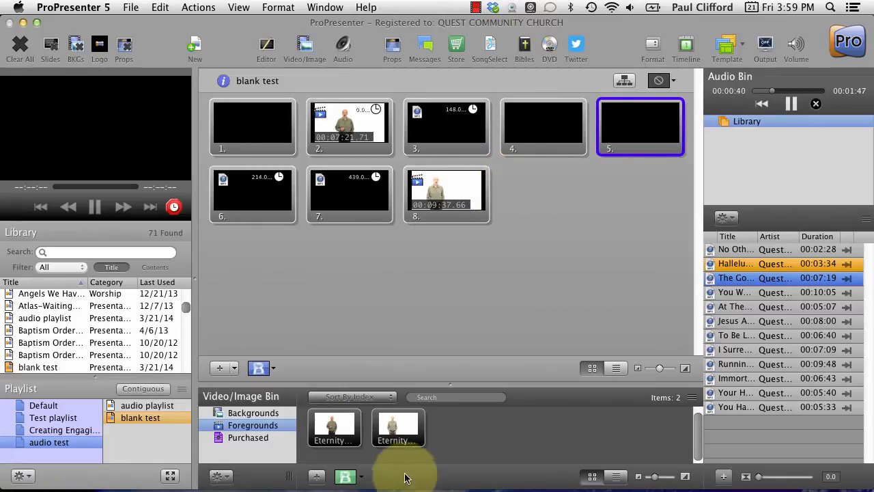
Assign background ImageSample1.jpg to slide 4, ImageSample2.jpg to slide 5, and the blue light-ray background image to slide 3
left_click(235, 414)
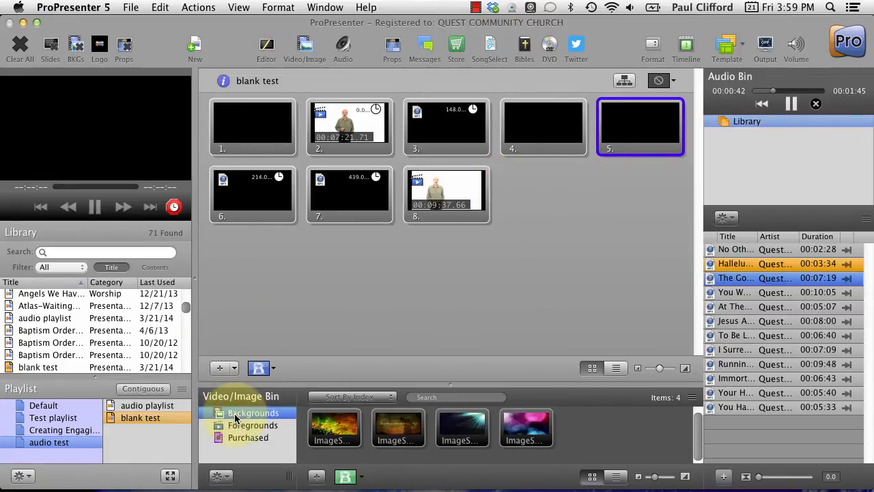
left_click(339, 437)
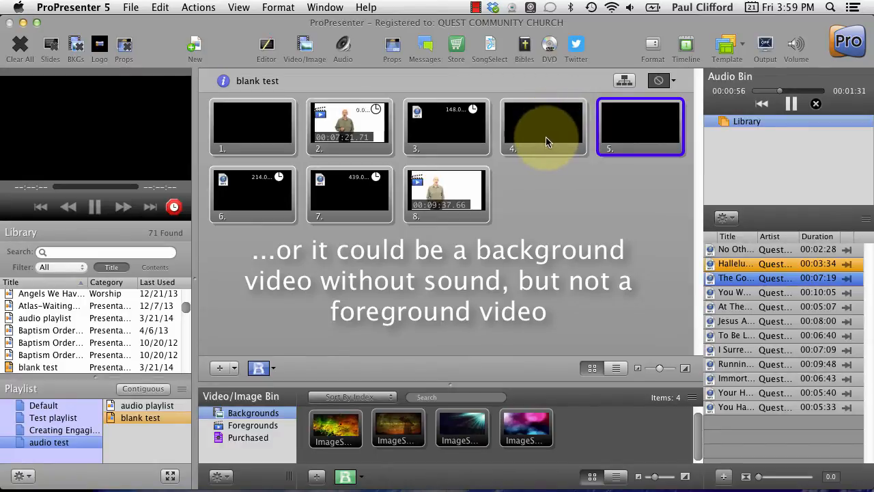
left_click(342, 435)
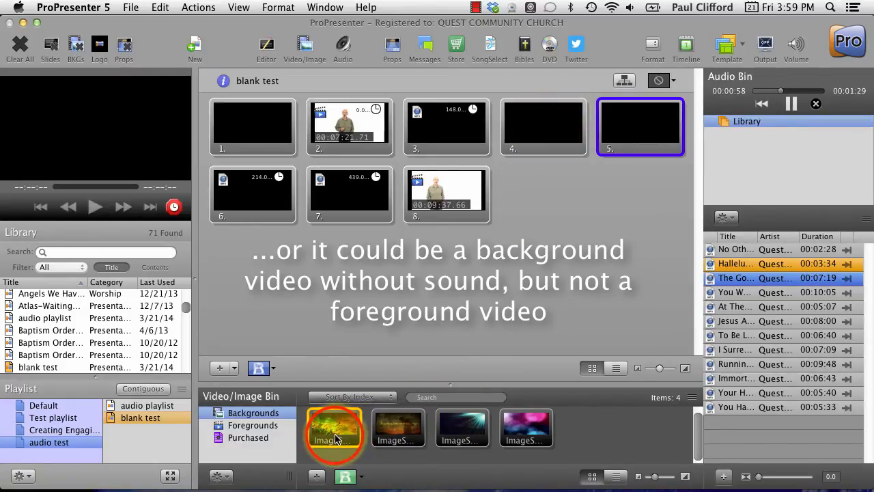
left_click_drag(341, 434, 506, 158)
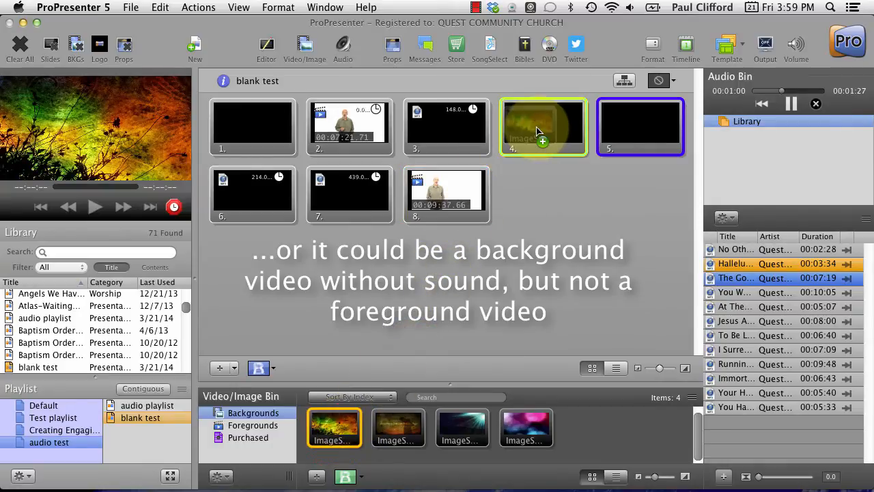
left_click(398, 431)
left_click_drag(402, 434, 654, 131)
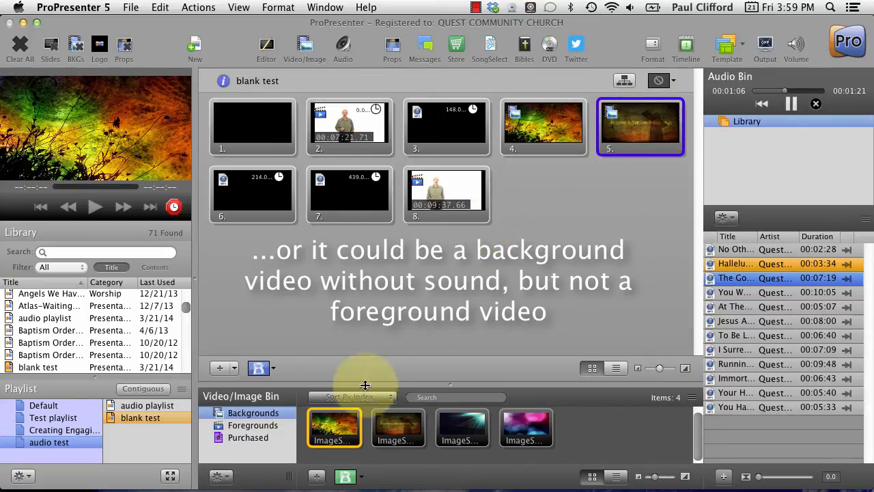
left_click_drag(462, 423, 441, 128)
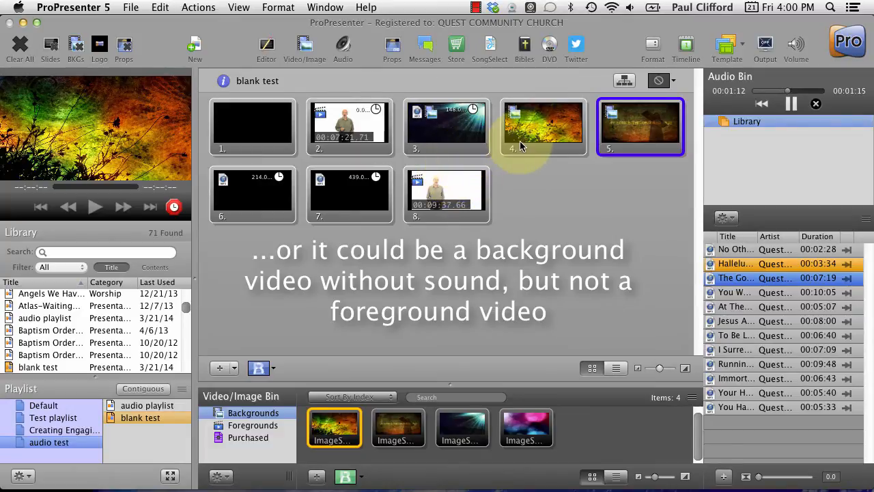
Show slides 5 and 4 alternately in the preview to compare how their background images switch while the audio plays
left_click(641, 134)
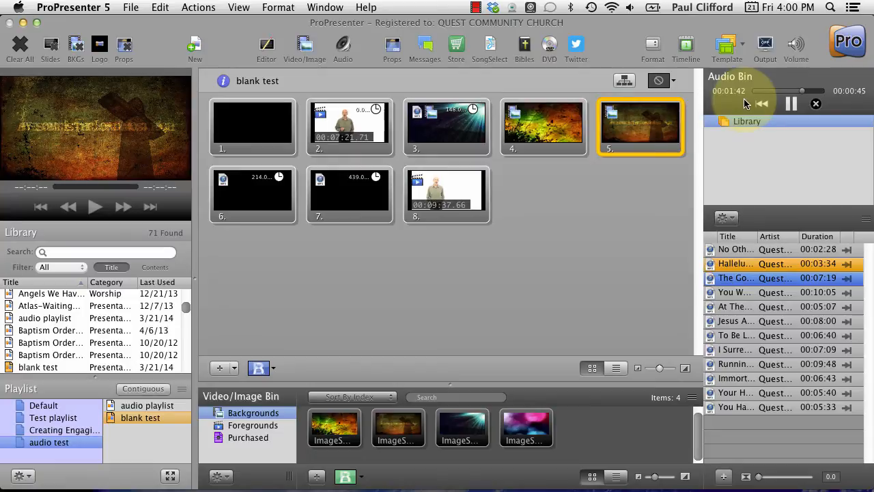
left_click(554, 127)
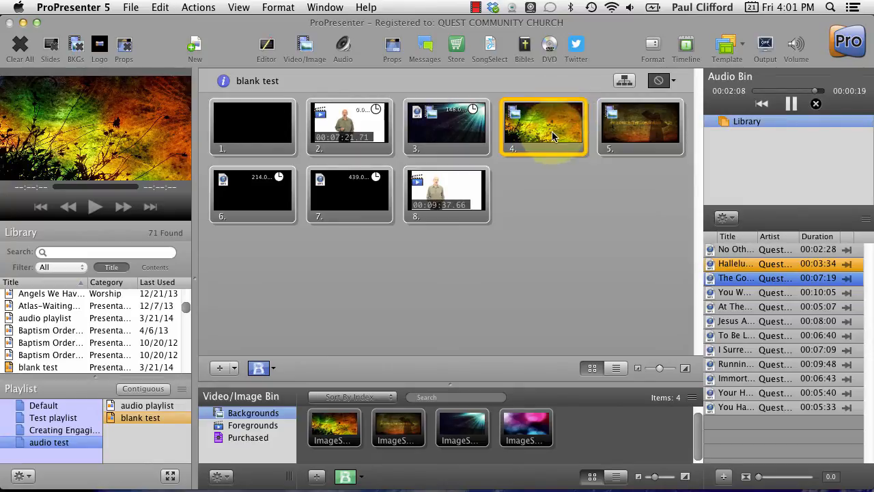
left_click(613, 140)
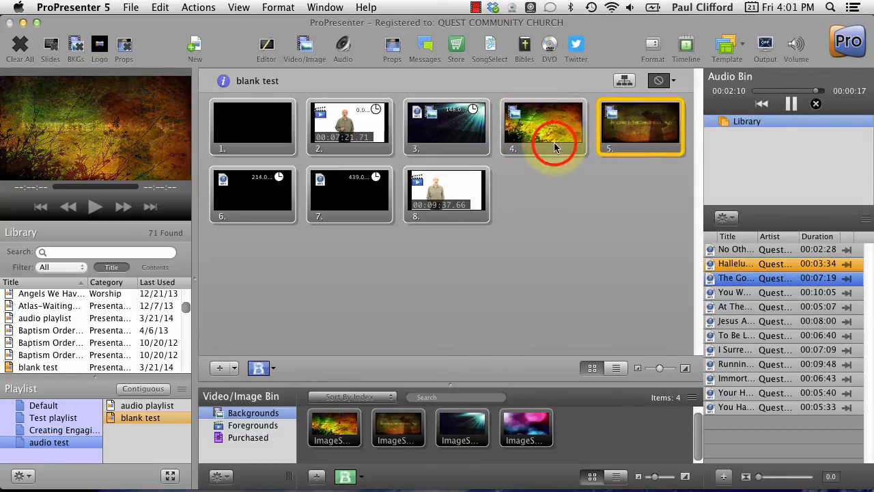
left_click(554, 142)
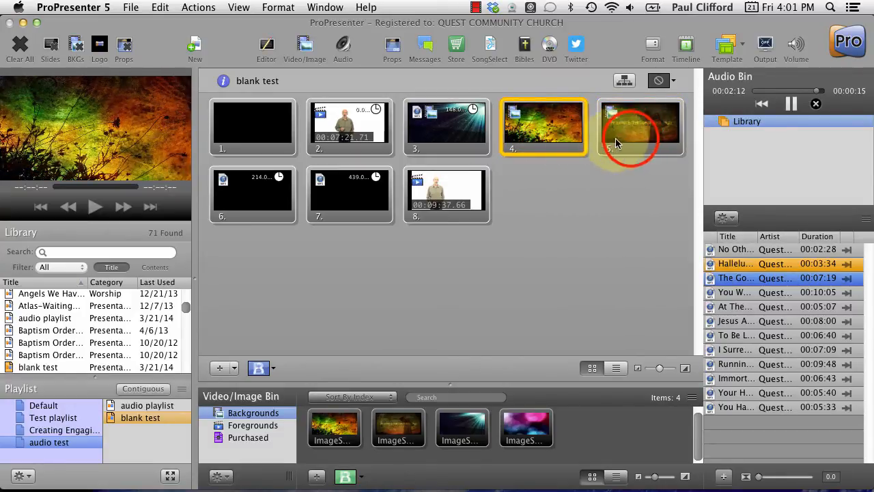
left_click(618, 141)
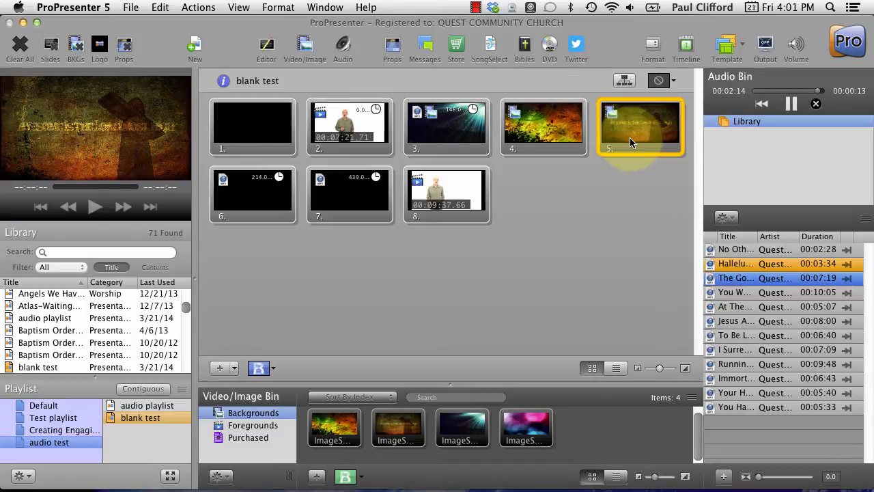
Add a Go to Next timer of 5 seconds to slide 5
right_click(628, 139)
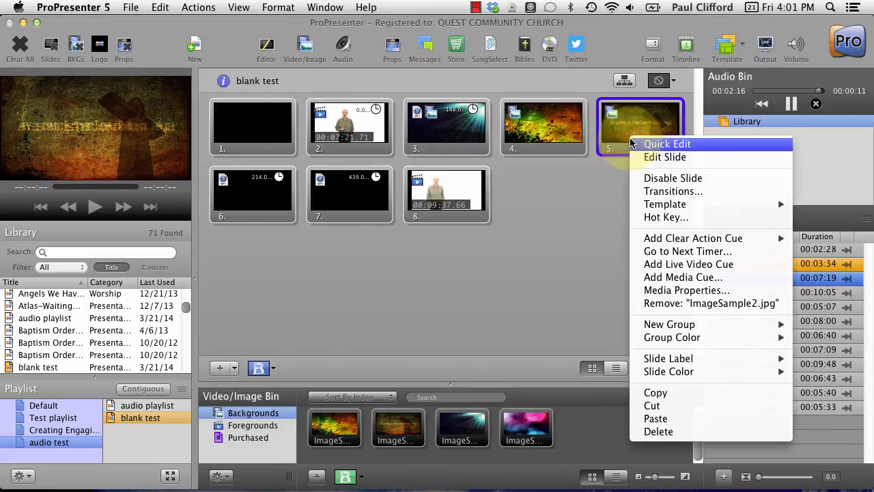
left_click(659, 254)
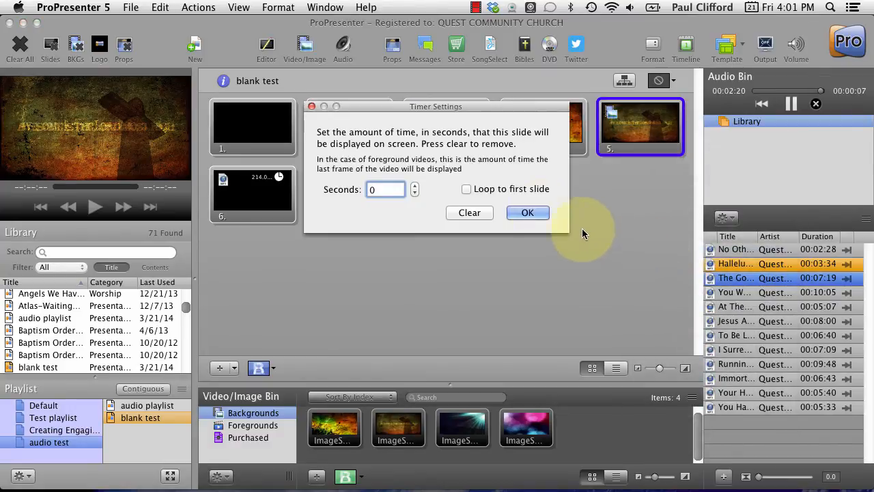
left_click(375, 191)
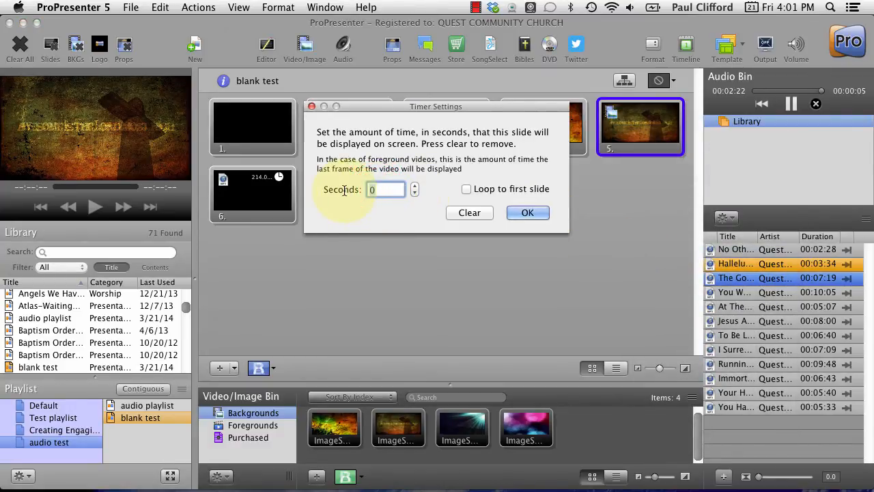
type("5")
left_click(527, 214)
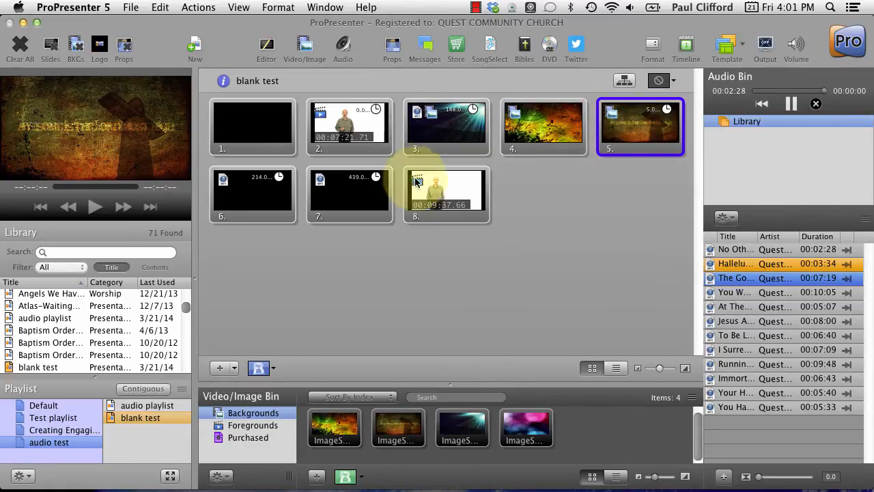
Add a Go to Next timer of 5 seconds to slide 4
right_click(549, 137)
left_click(538, 188)
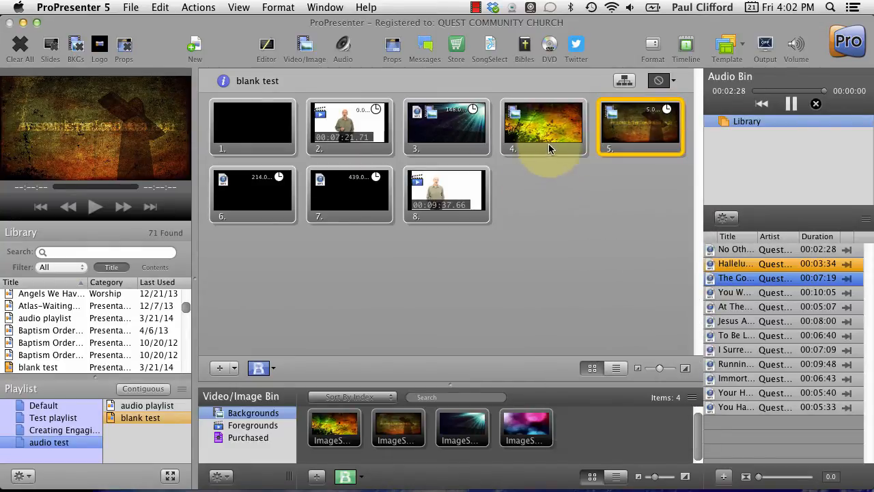
right_click(550, 141)
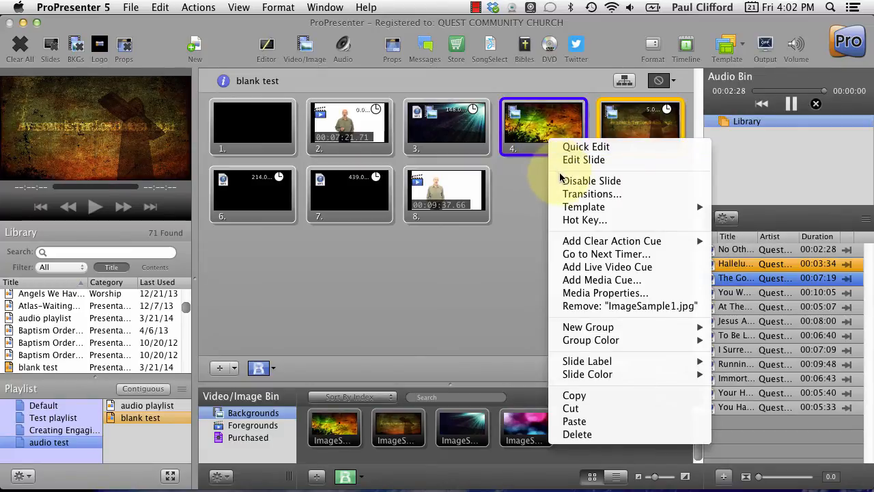
left_click(573, 255)
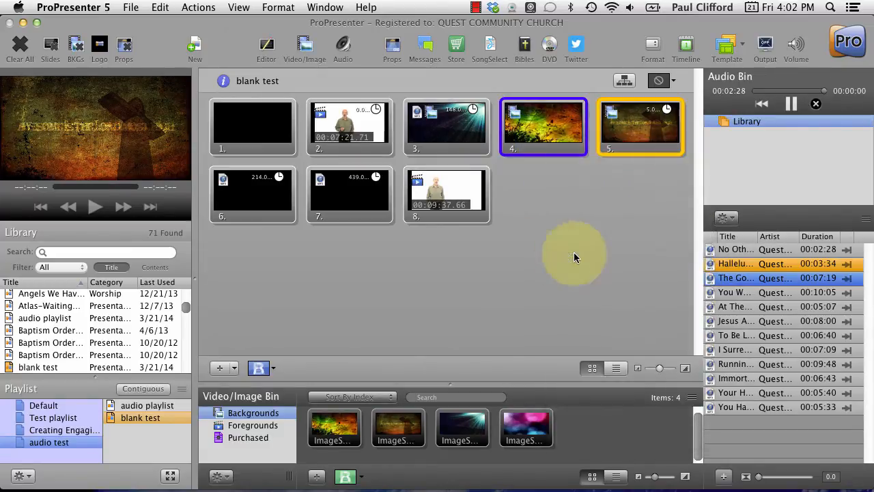
left_click(380, 190)
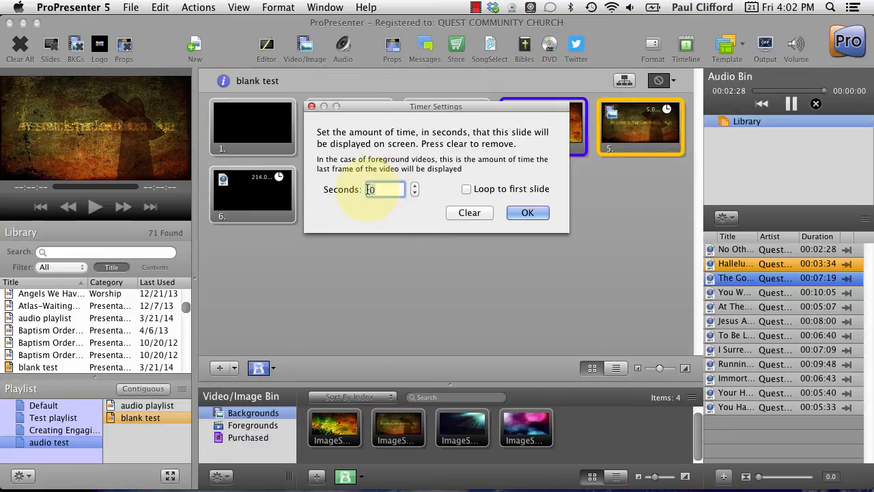
key("BackSpace")
key("BackSpace")
type("5")
left_click(524, 213)
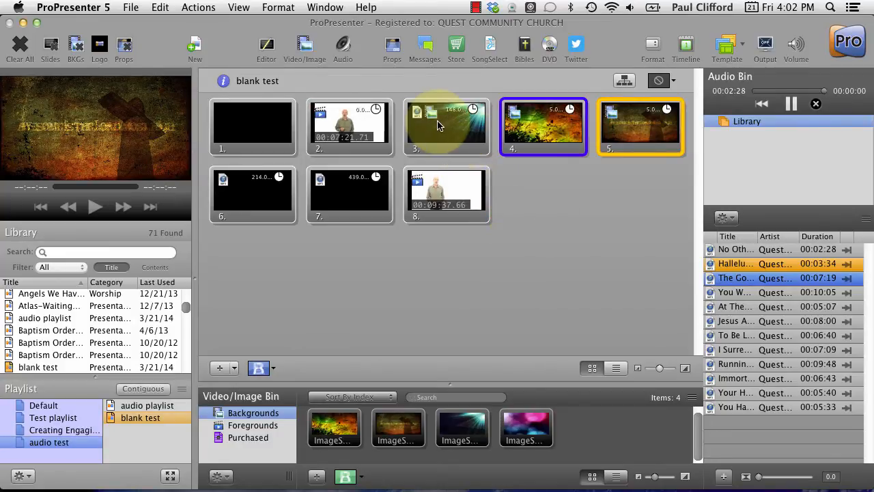
Set the Go to Next timer on slide 3 to 138 seconds
right_click(438, 125)
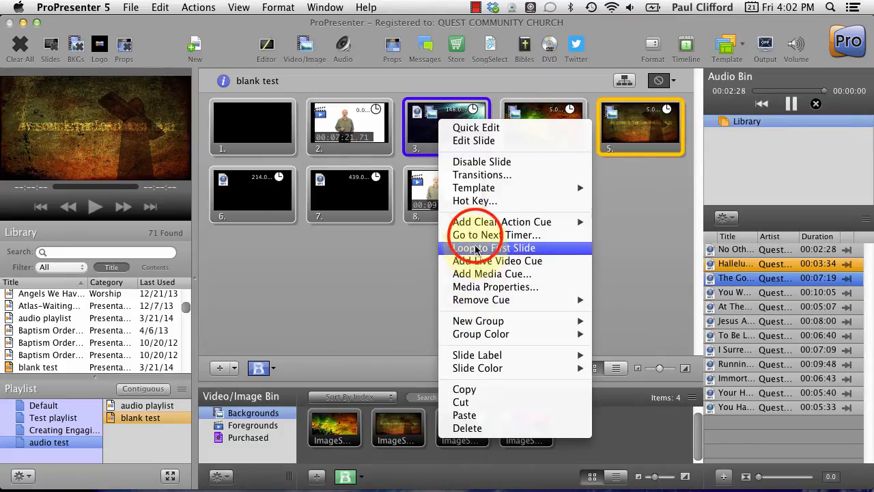
left_click(455, 234)
left_click(376, 190)
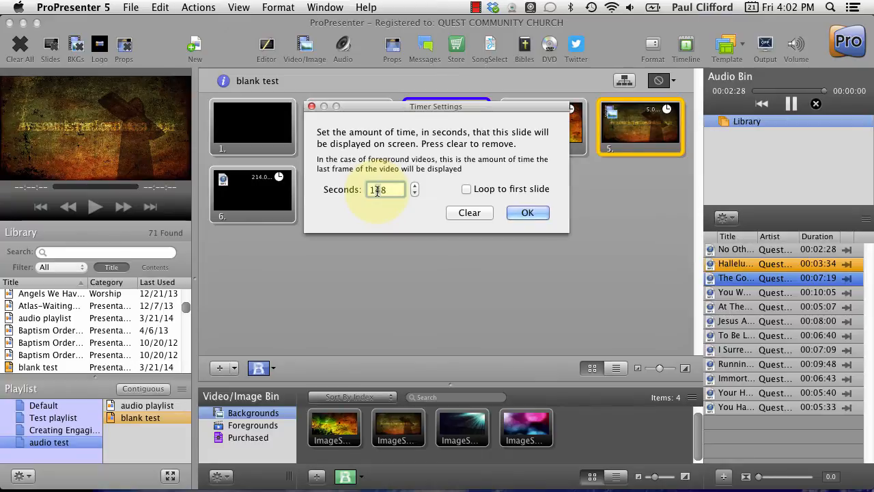
left_click(528, 213)
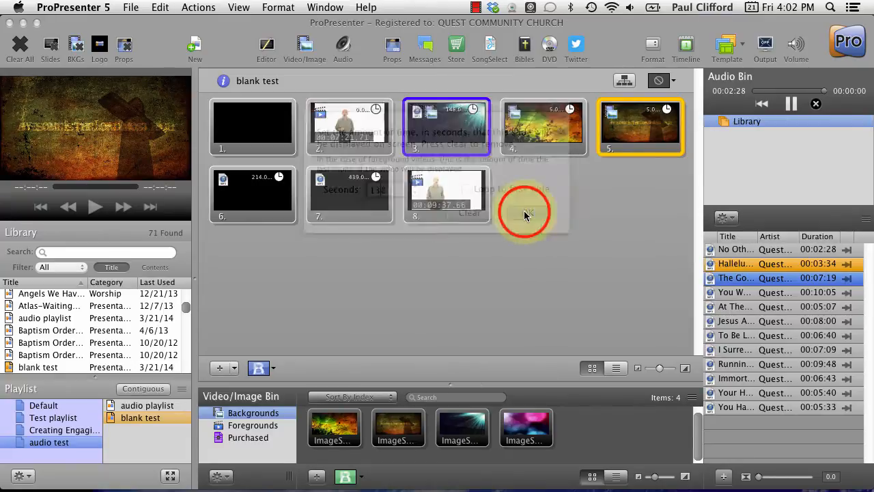
Play slide 3 and skip its audio track to near the end to test the slide's timing
left_click(440, 135)
left_click(440, 136)
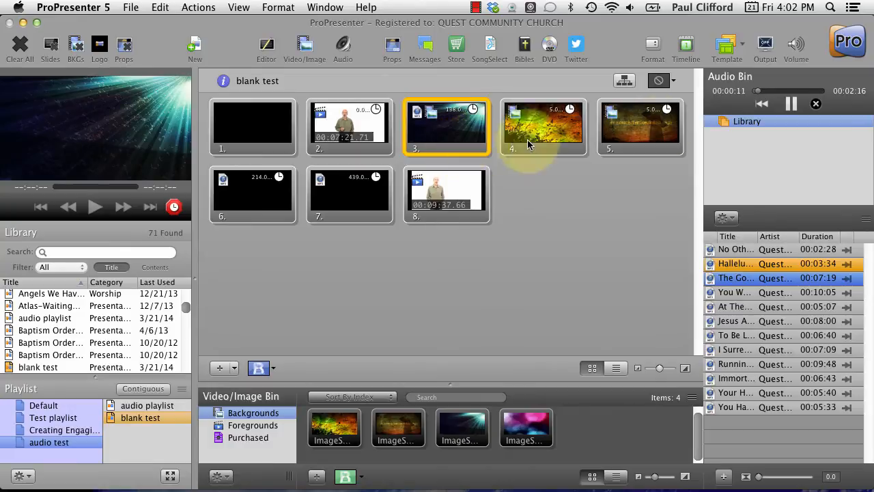
left_click(809, 91)
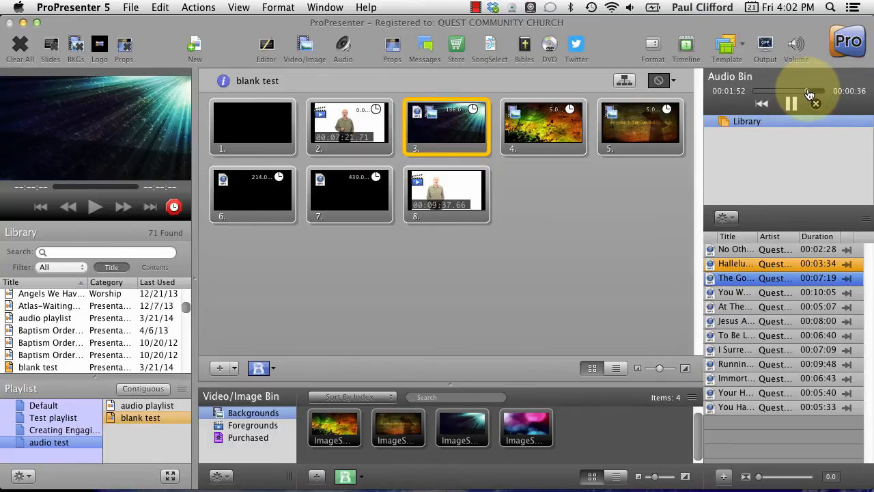
left_click_drag(809, 92, 820, 92)
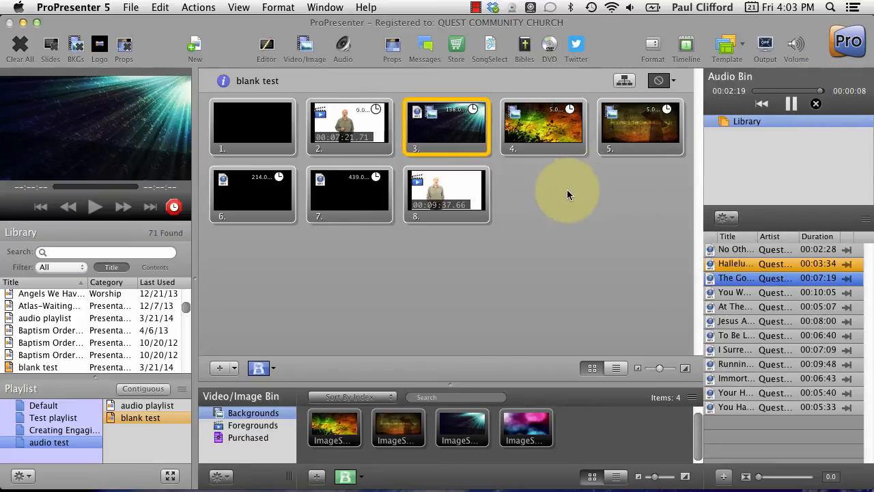
Set the Go to Next timer on slide 3 to 5 seconds
right_click(456, 129)
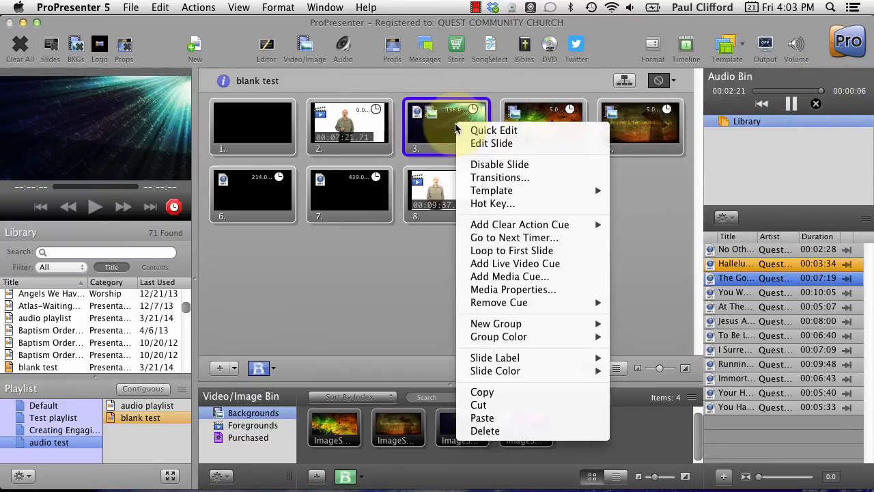
left_click(493, 241)
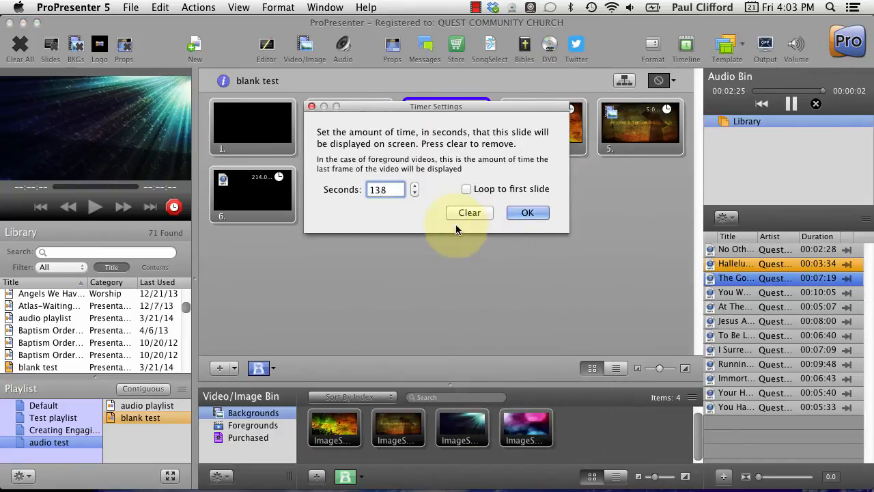
left_click(383, 184)
double_click(382, 189)
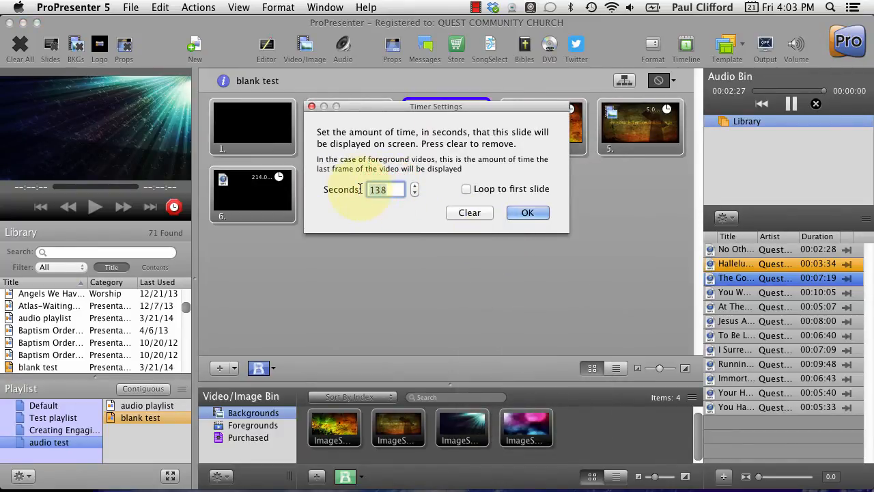
type("5")
left_click(520, 214)
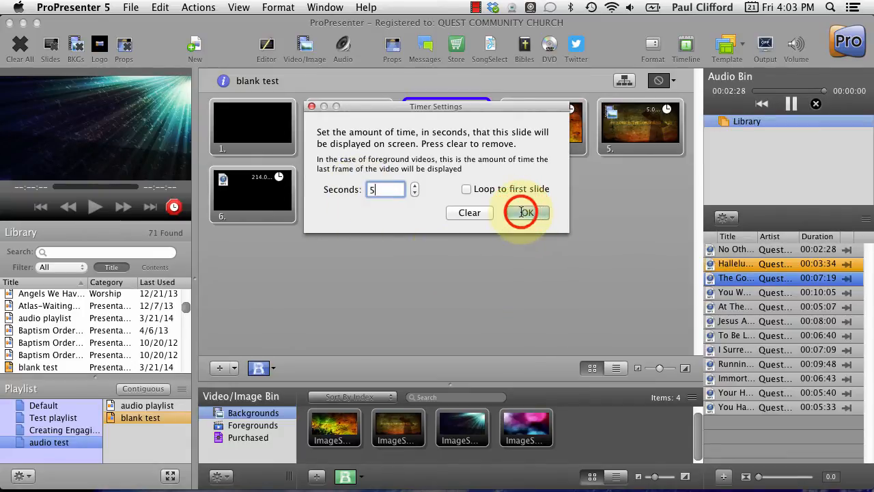
Set the Go to Next timer on slide 5 to 138 seconds and pause the audio playback
right_click(620, 125)
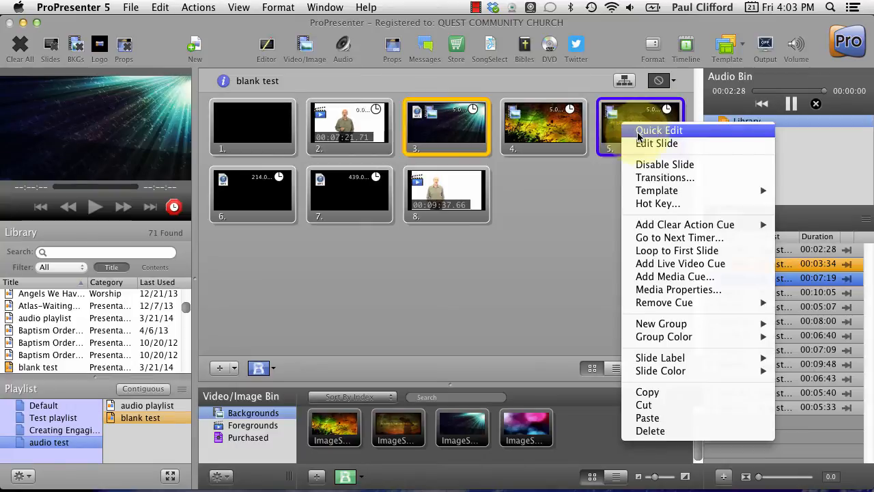
left_click(644, 231)
left_click(645, 237)
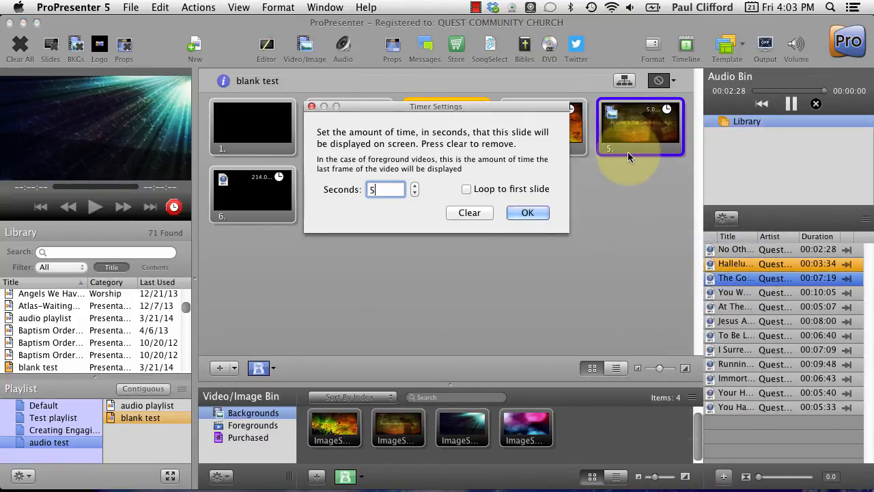
left_click(396, 188)
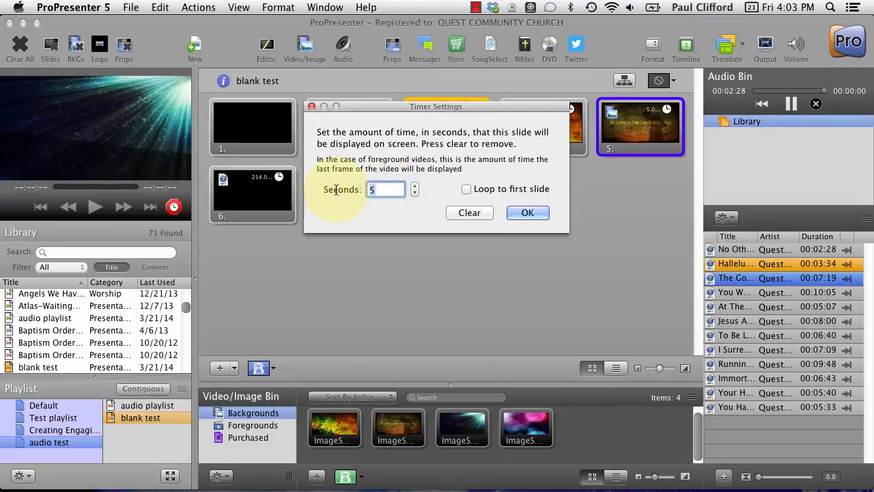
type("138")
left_click(530, 215)
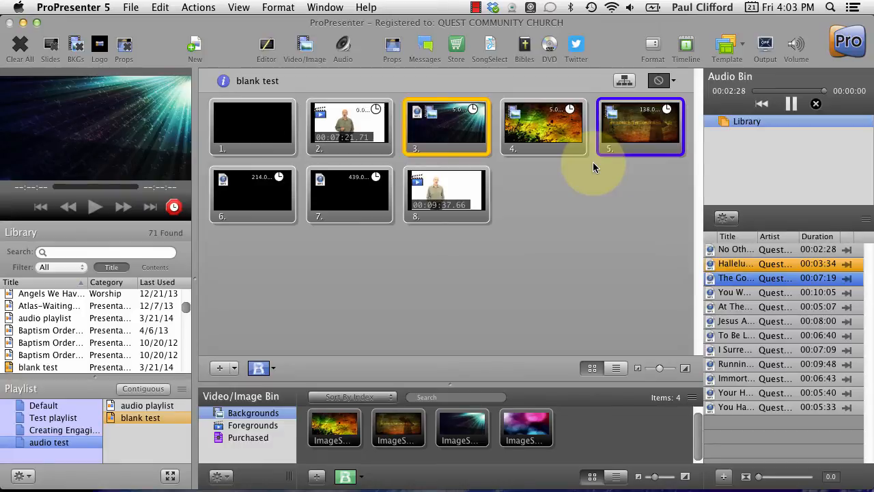
left_click(792, 104)
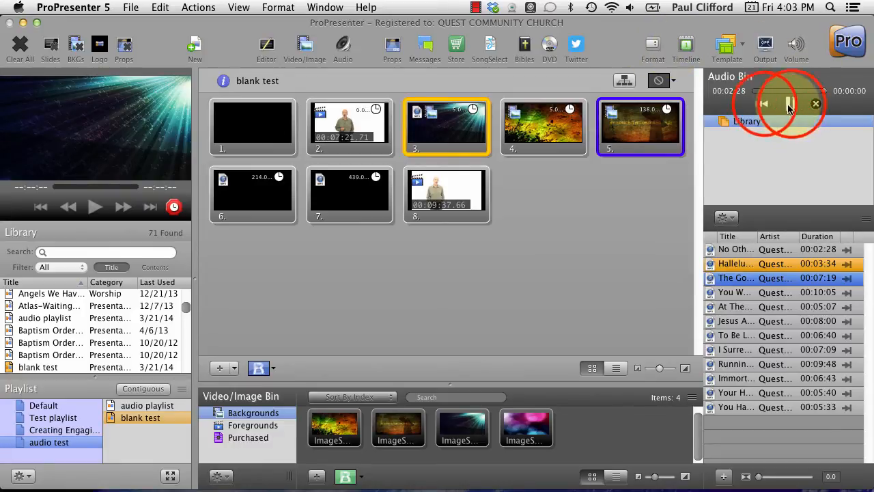
Play slide 3 and advance through slides 4 and 5 to test the background sequence over the song
left_click(434, 133)
left_click(434, 134)
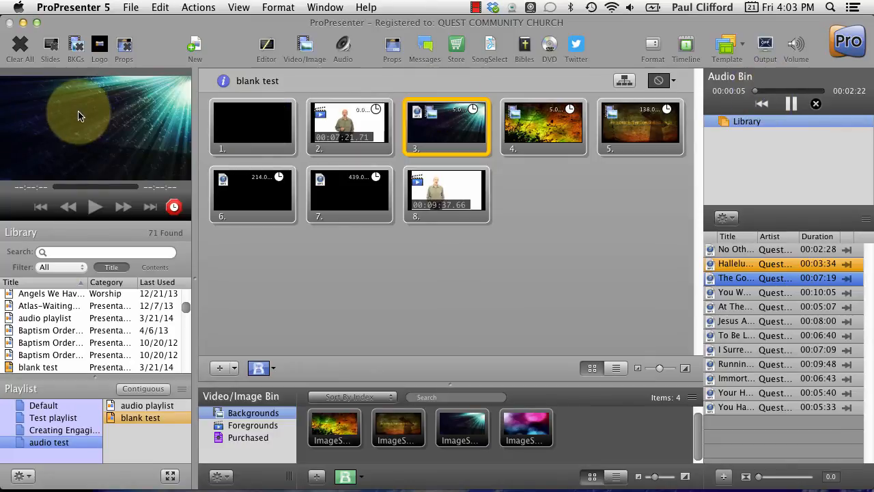
key("Right")
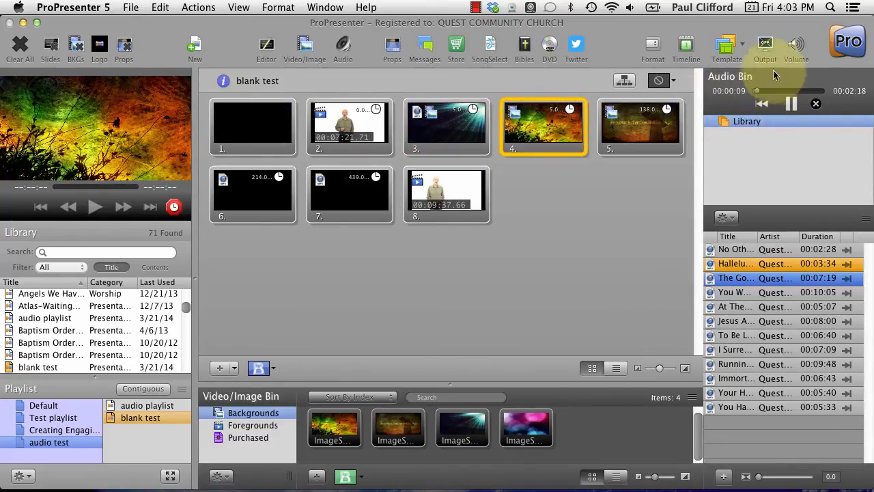
key("Right")
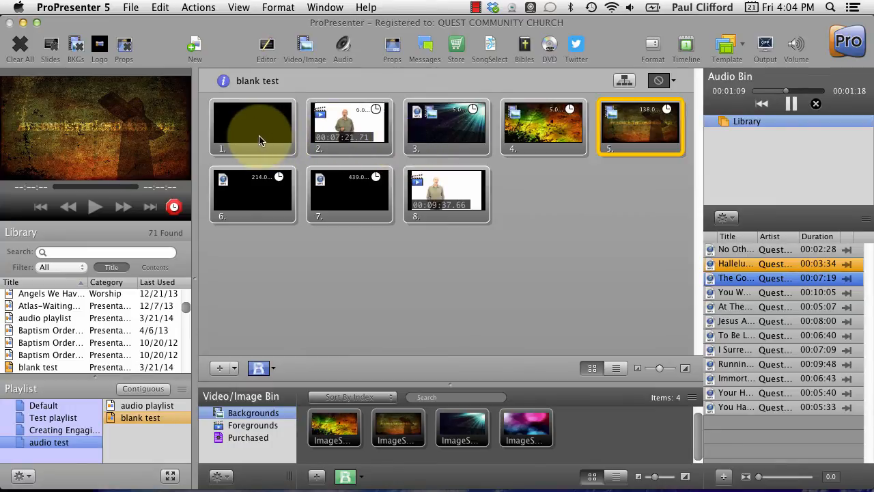
Disable slide 2, the foreground video slide, in the blank test presentation
right_click(364, 139)
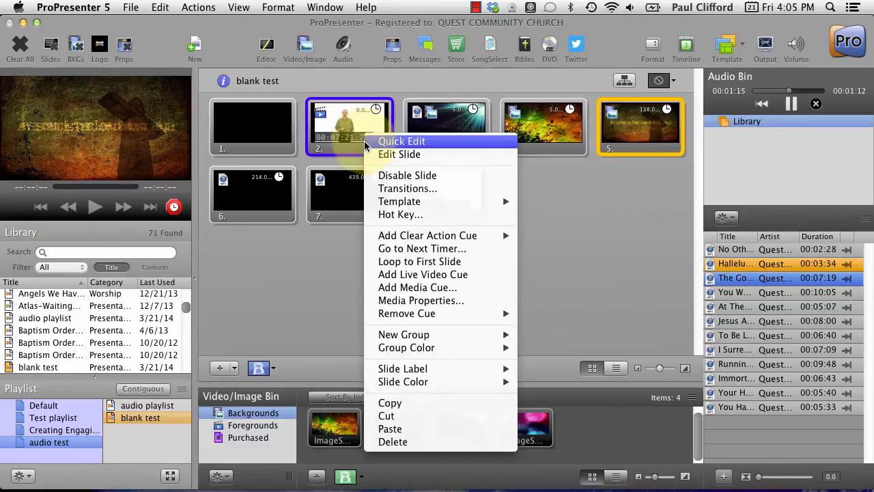
mouse_move(394, 239)
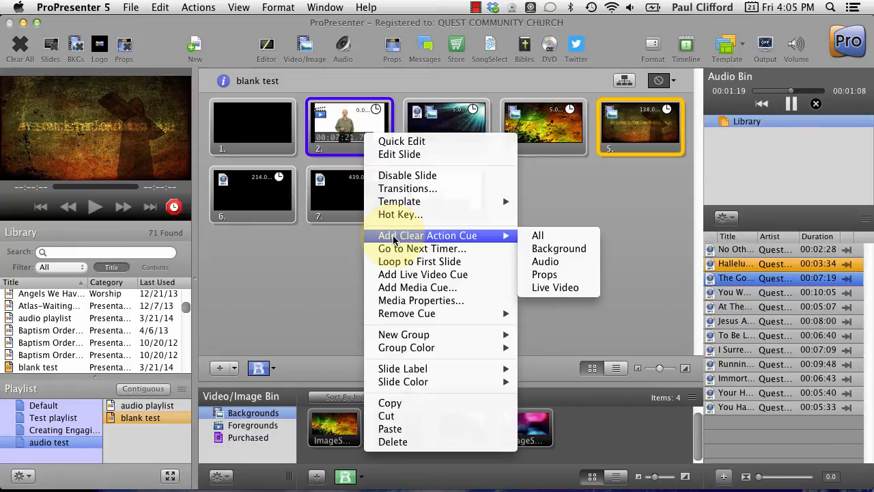
left_click(400, 176)
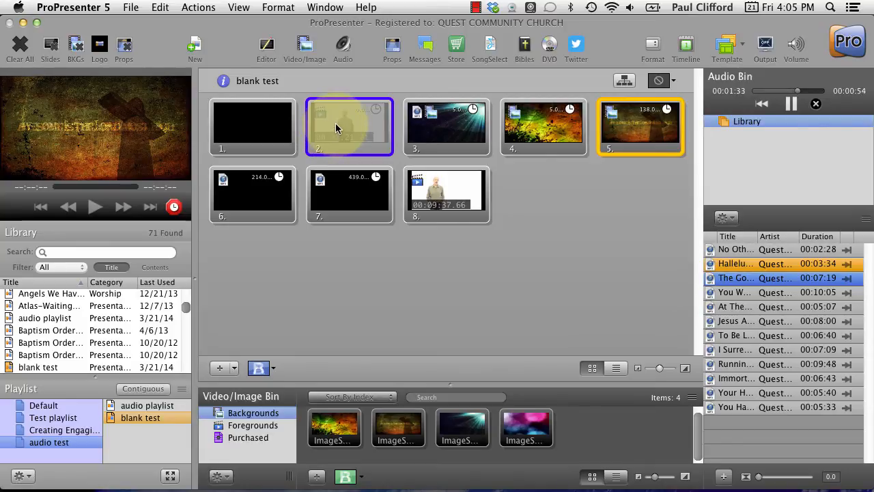
Set slide 7 to loop to the first slide
right_click(360, 217)
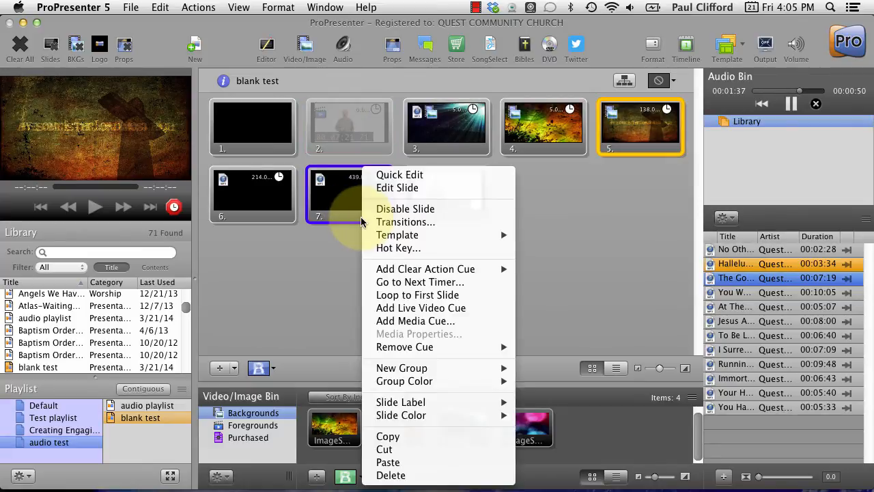
mouse_move(394, 273)
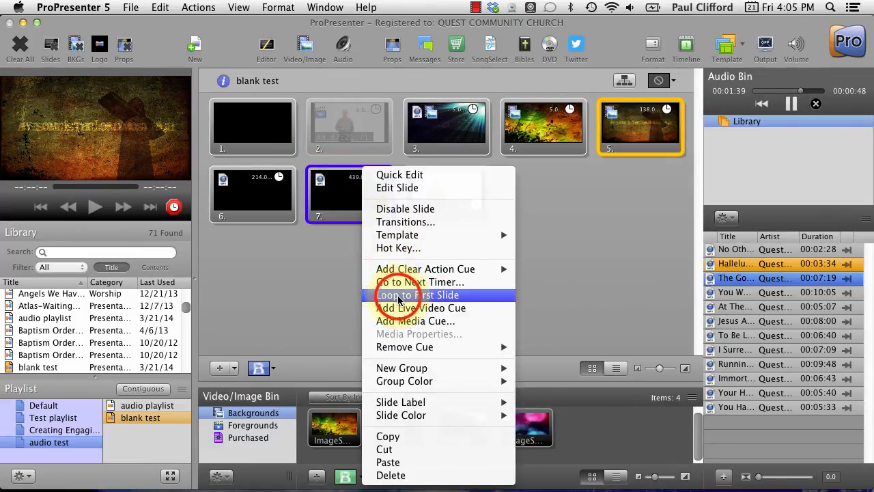
left_click(398, 296)
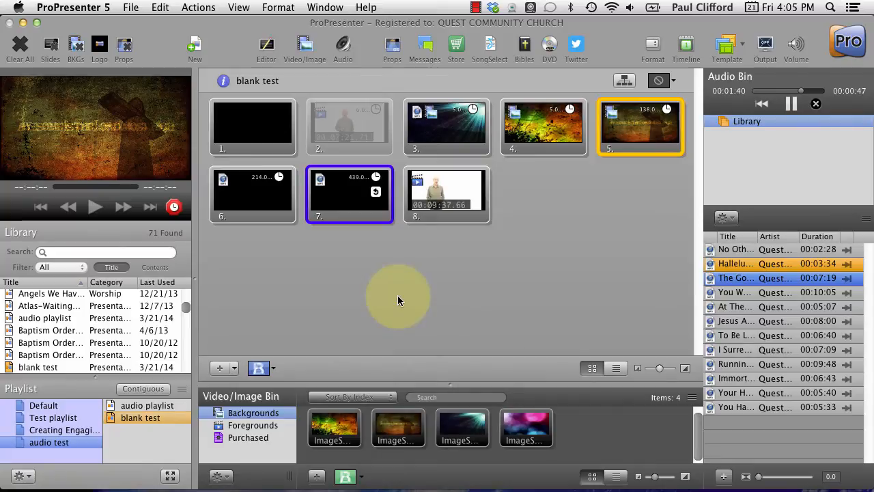
Disable slide 1, the blank slide at the start of the blank test presentation
right_click(244, 122)
left_click(261, 162)
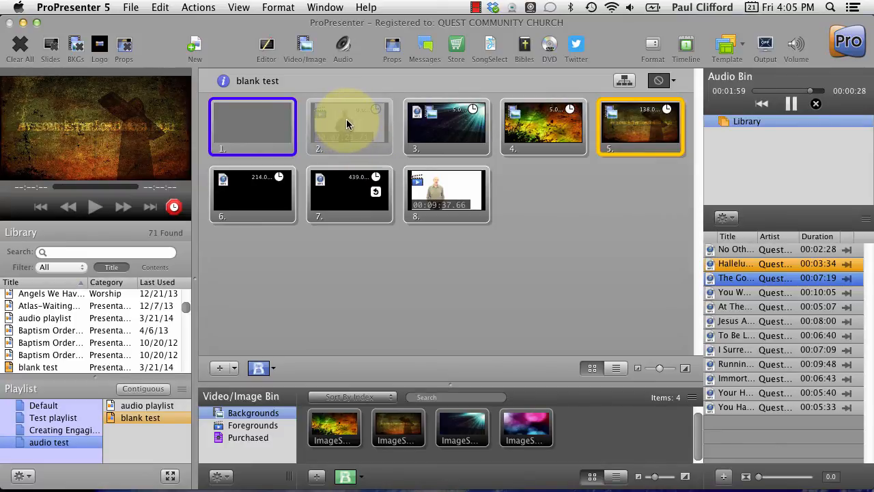
left_click(647, 152)
left_click(646, 130)
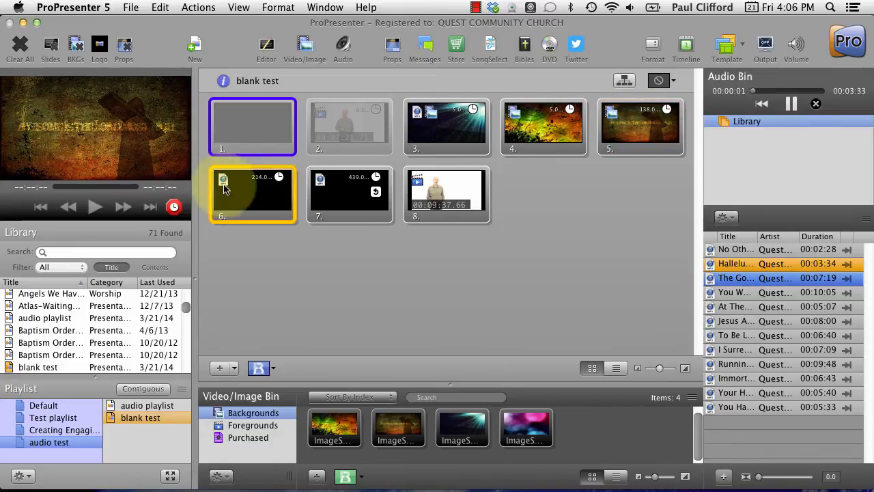
left_click(309, 235)
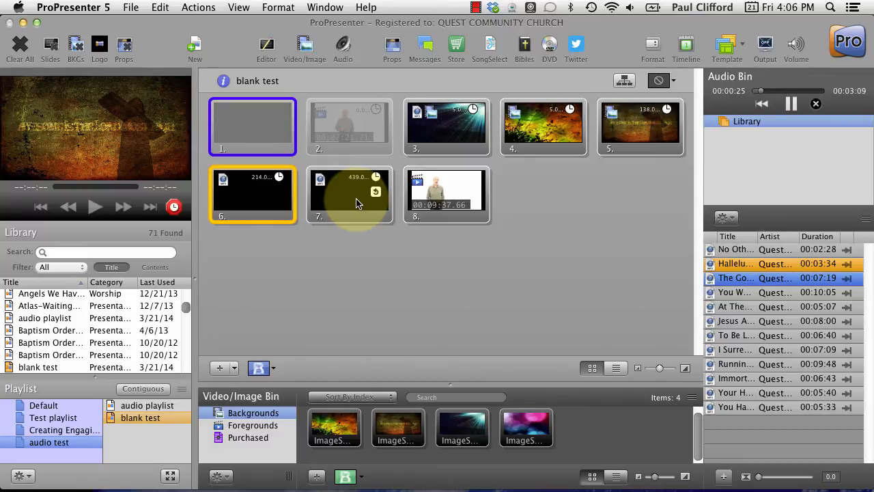
Play slide 8 and the disabled slides 1 and 2, skipping slide 2's video to near its end to test the advance
left_click(444, 186)
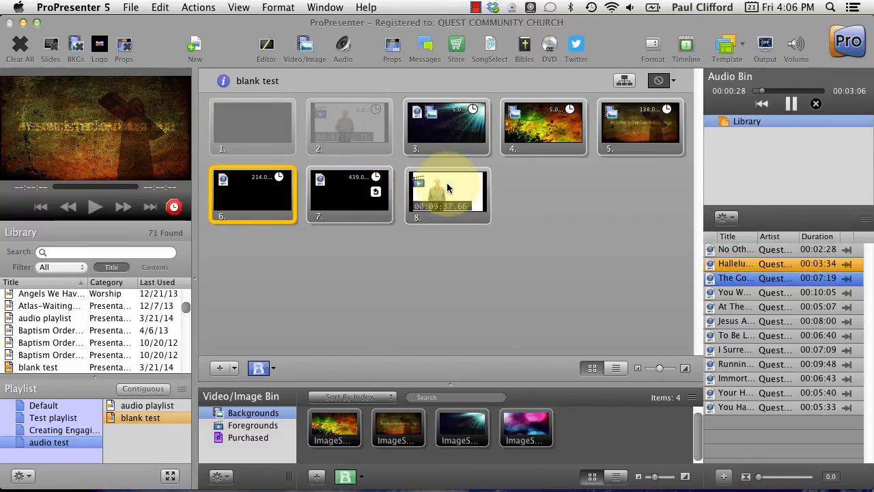
left_click(447, 188)
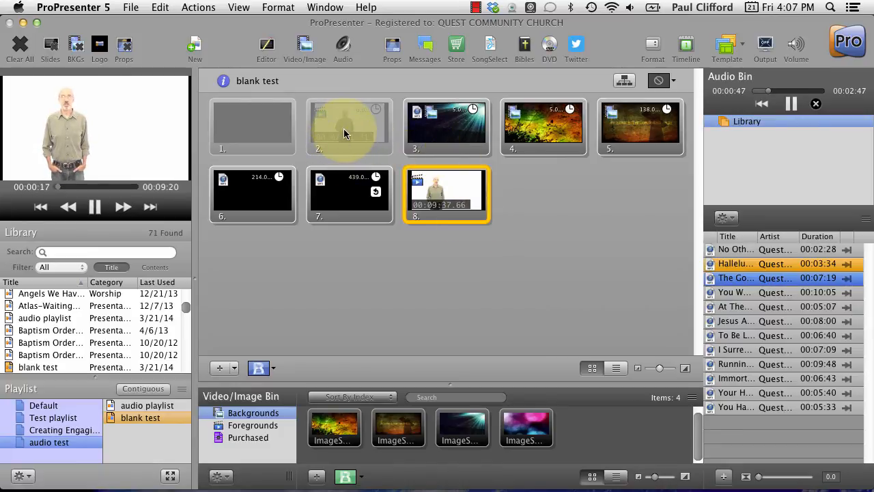
left_click(269, 132)
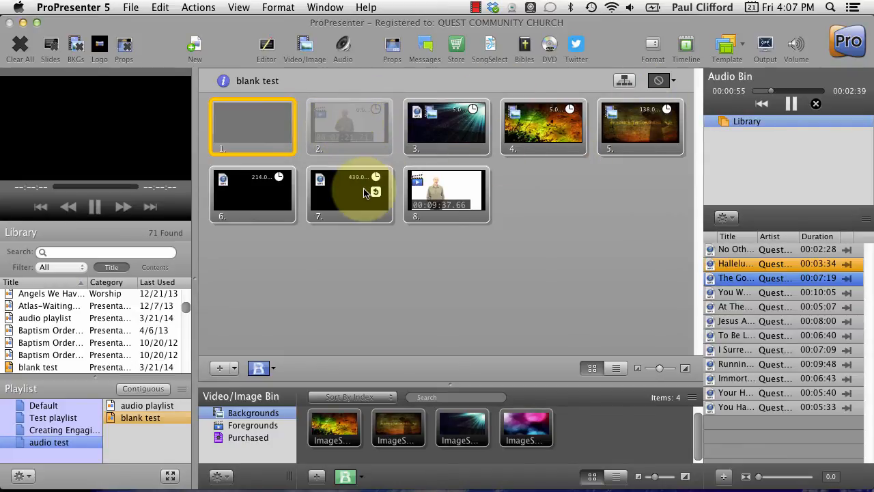
left_click(345, 124)
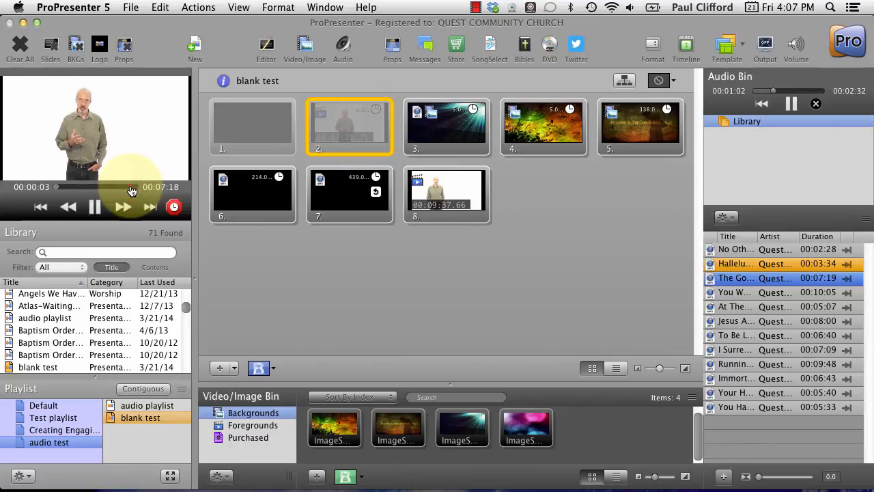
left_click(131, 187)
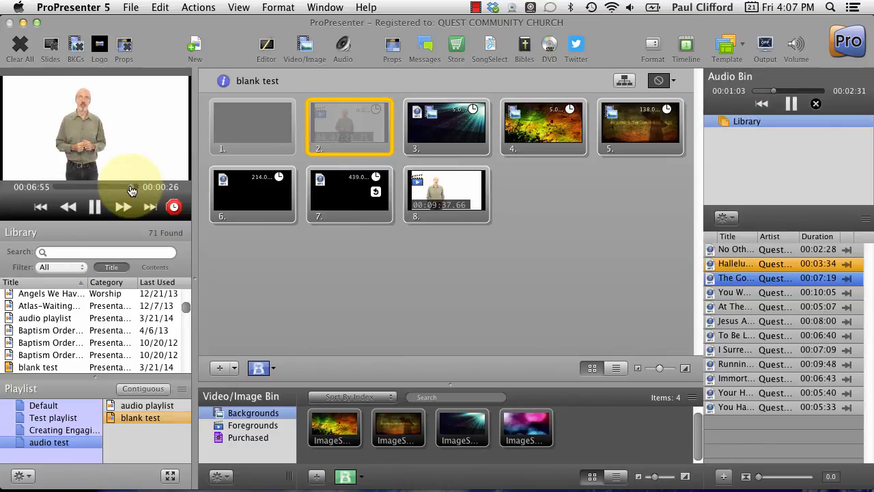
left_click(357, 124)
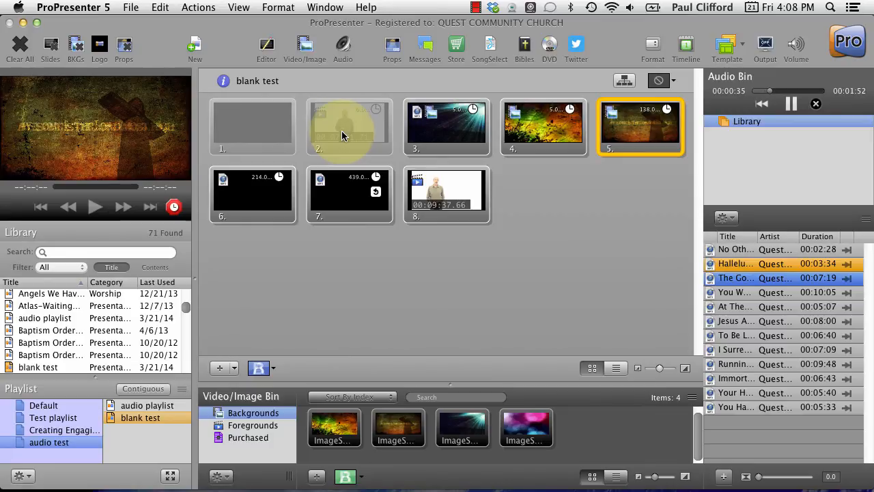
Compare the slides of the audio playlist presentation with blank test, and save blank test
left_click(152, 407)
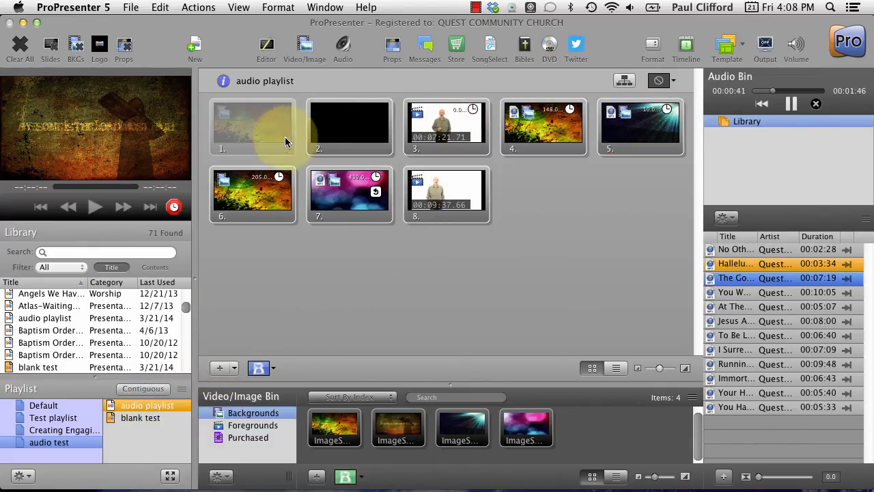
left_click(132, 418)
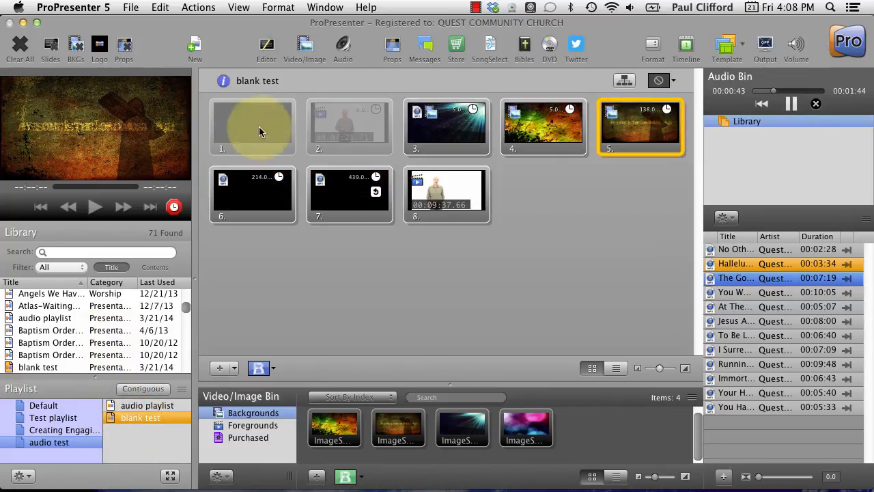
left_click(136, 406)
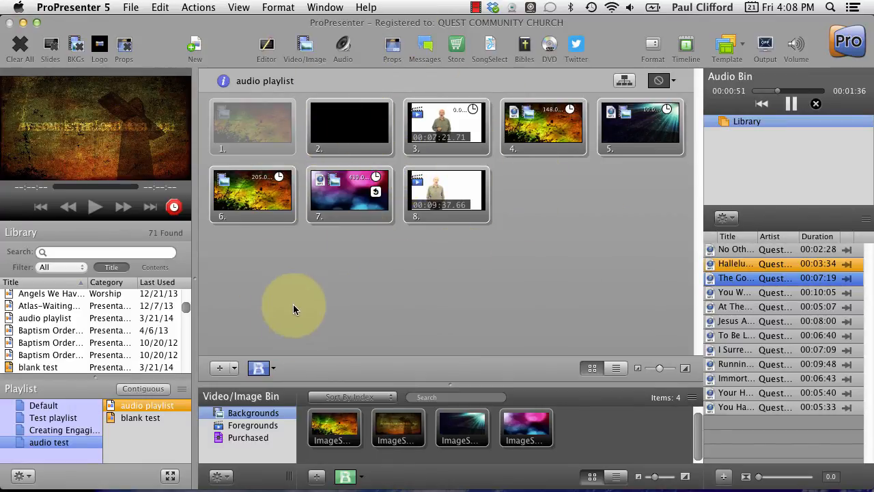
left_click(154, 419)
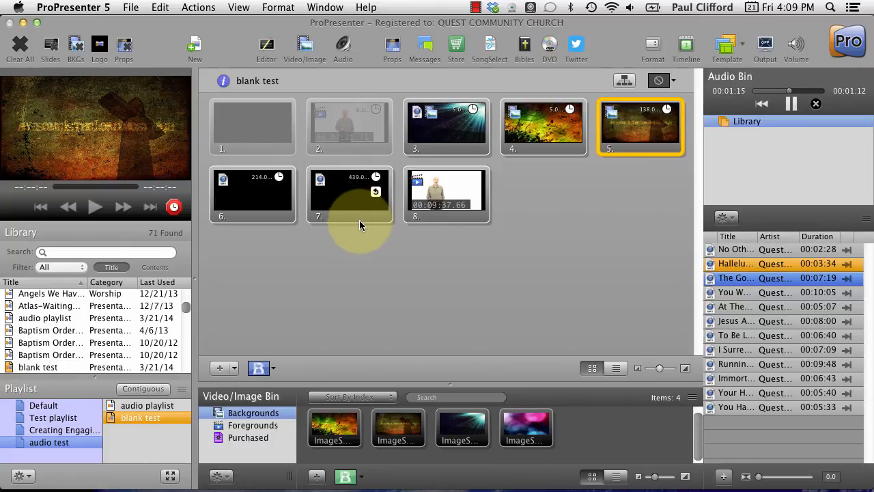
key("super+s")
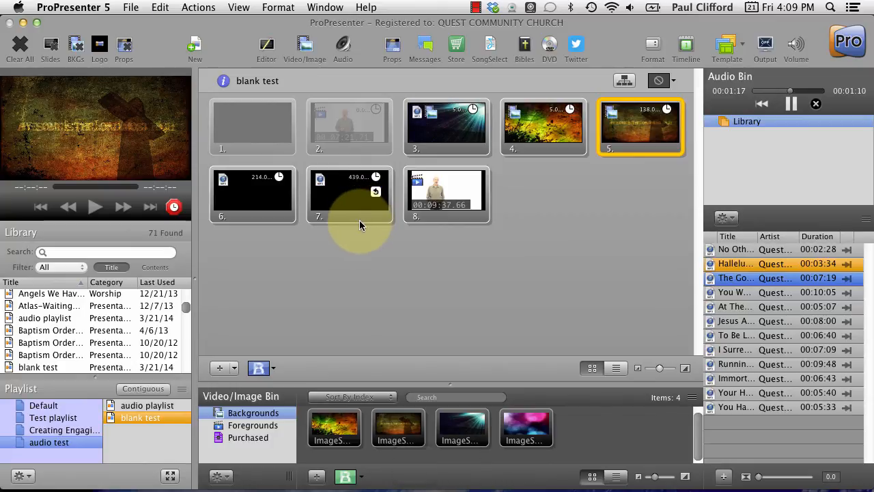